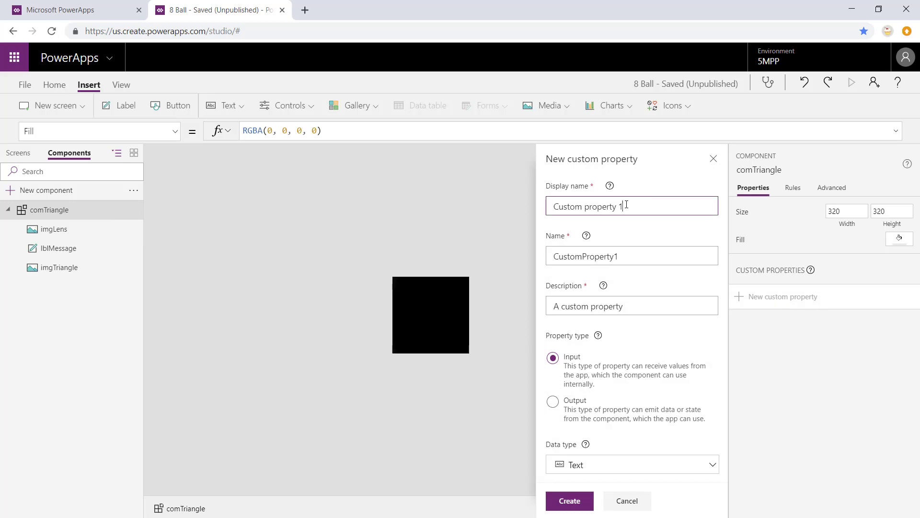
Step: Create a Number input property named Transparency on comTriangle, described as "Transparency of the black lens on top of the triangle"
key(ctrl+a)
text(Transparency)
key(Tab)
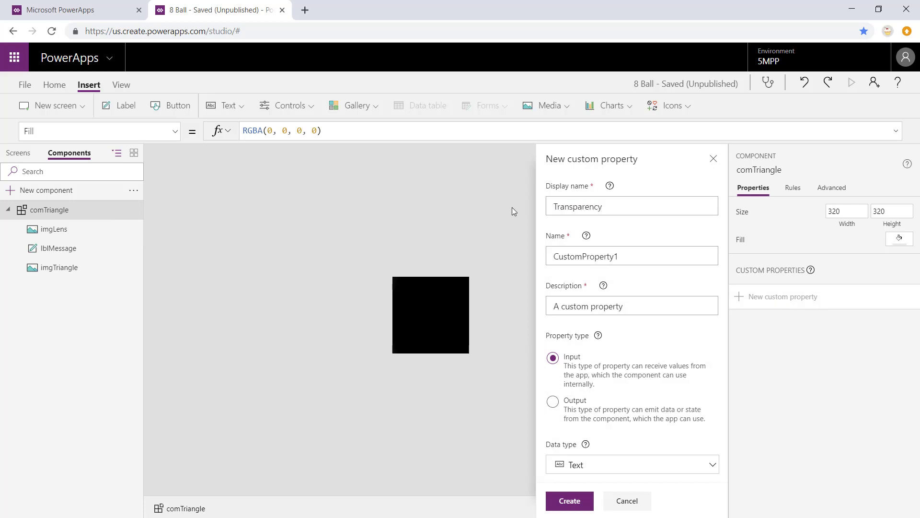
text(Transparency)
key(Tab)
key(Tab)
text(Transparency of the)
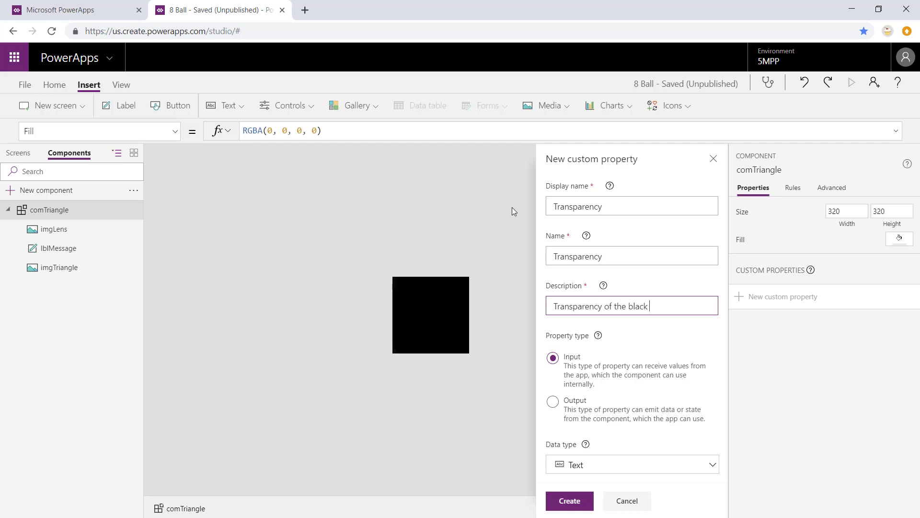
text( black lens on top of the triangle)
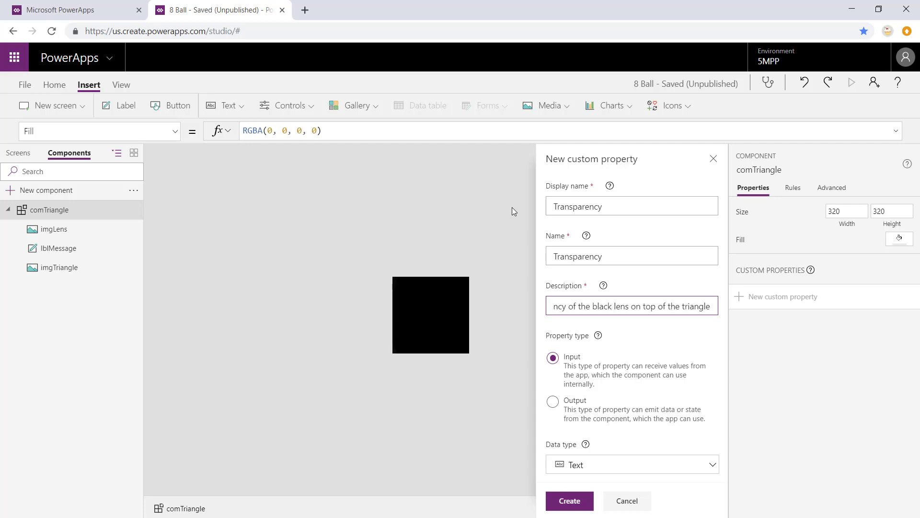
click(578, 467)
click(587, 283)
click(569, 501)
Step: Create a Text input property named Message on comTriangle, described as "Message shown in the triangle"
click(760, 320)
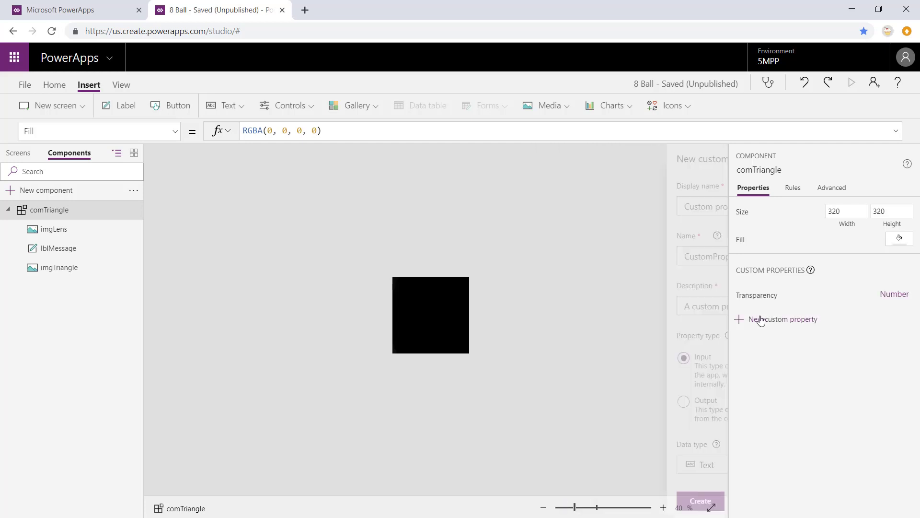
text(Message)
key(Tab)
key(Tab)
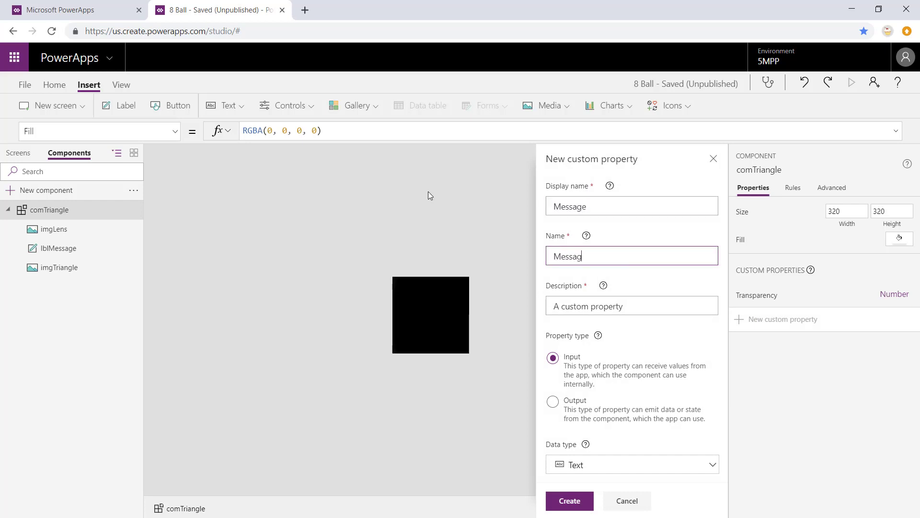
text(Message shown in the triangle)
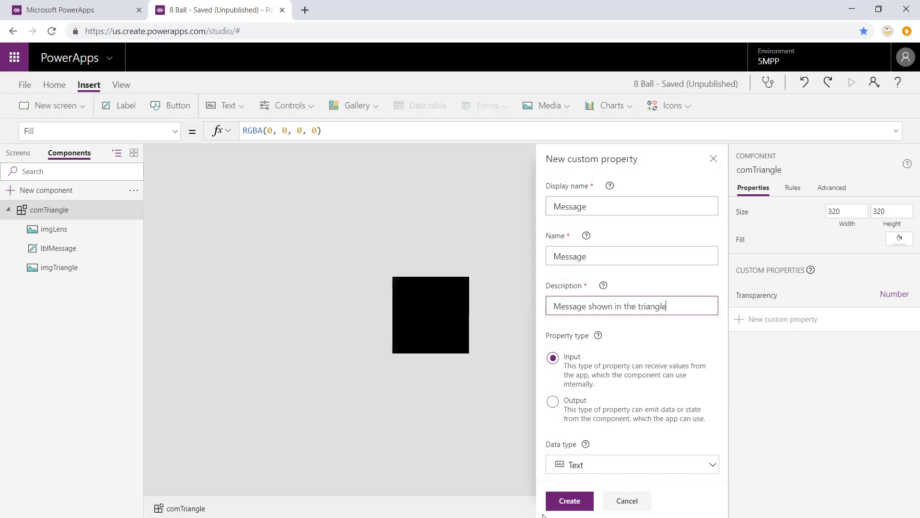
click(570, 500)
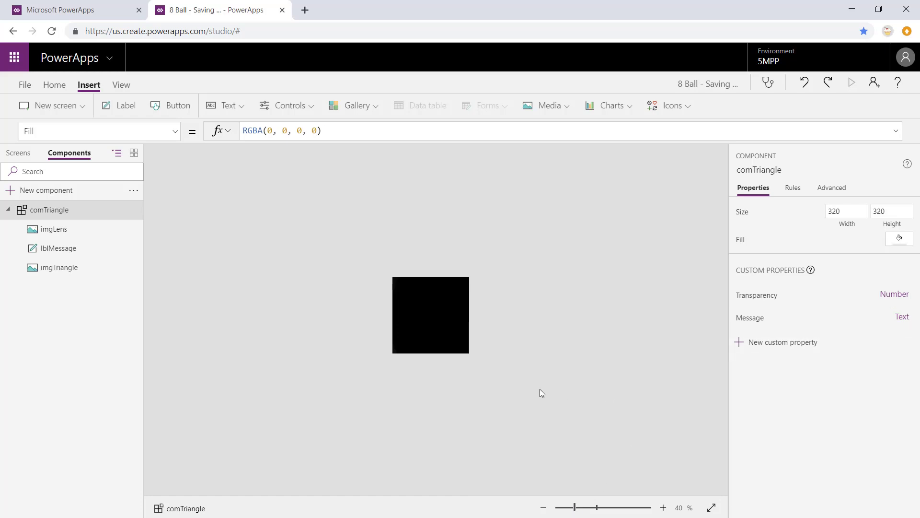
Step: Set the Transparency of the imgLens image to the formula comTriangle.Transparency
click(61, 234)
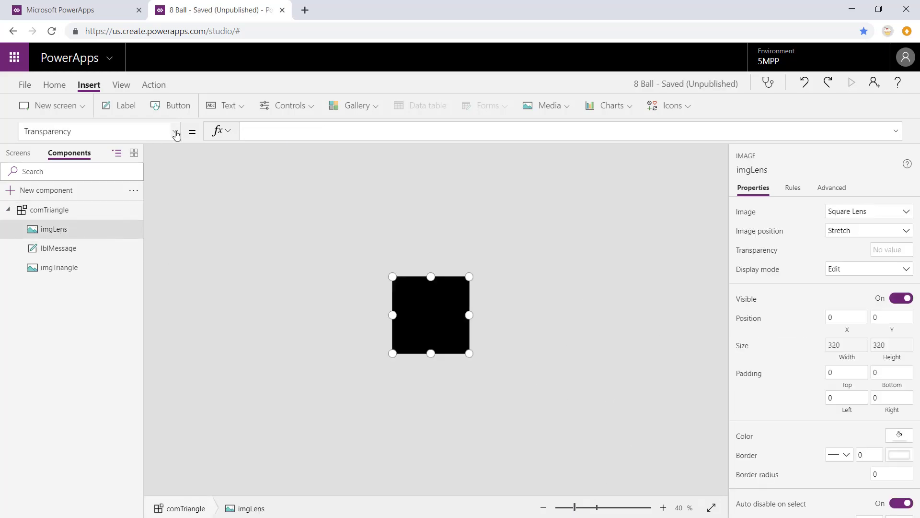
text(comTriangle.Transparency)
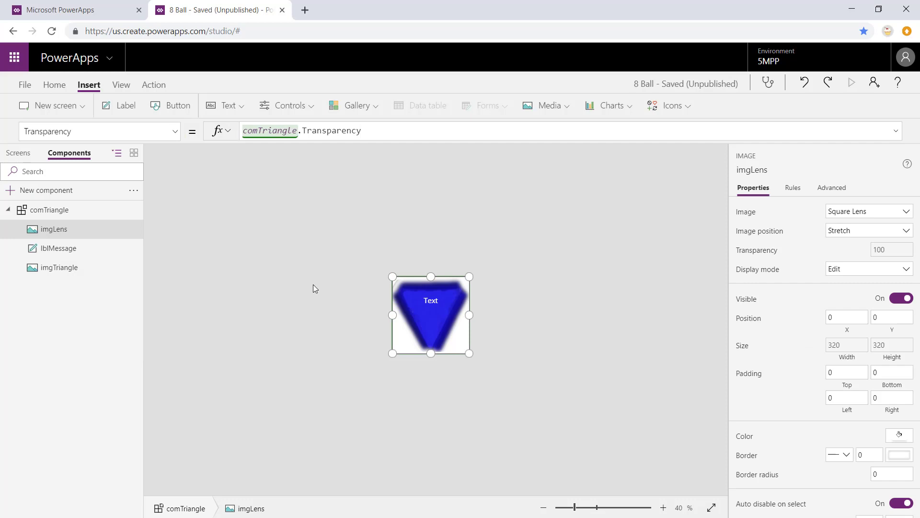
Step: Set the Text of the lblMessage label to the formula comTriangle.Message
click(80, 249)
click(177, 134)
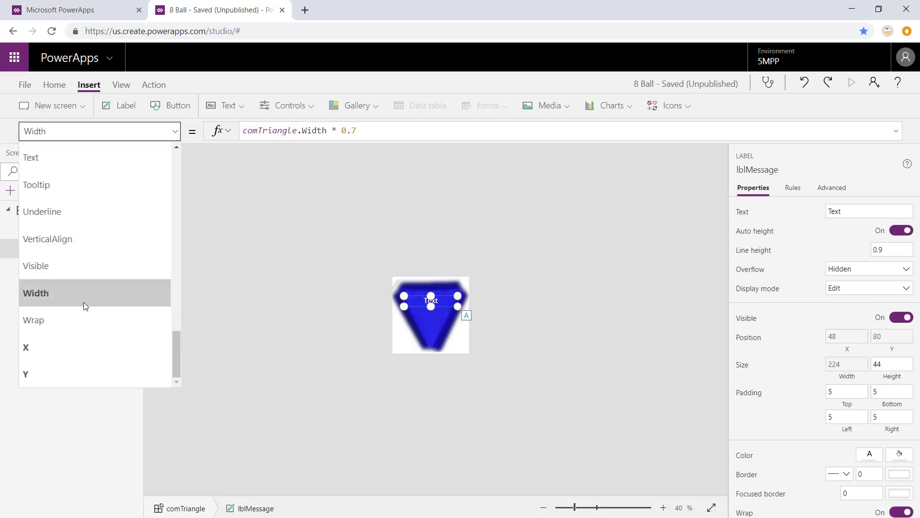
text(Text)
key(Return)
triple_click(293, 131)
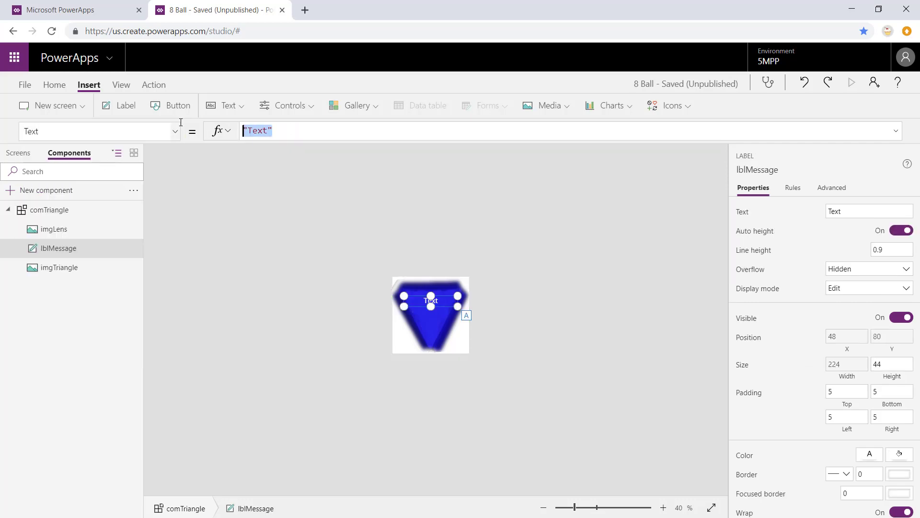
text(comTriangle.i)
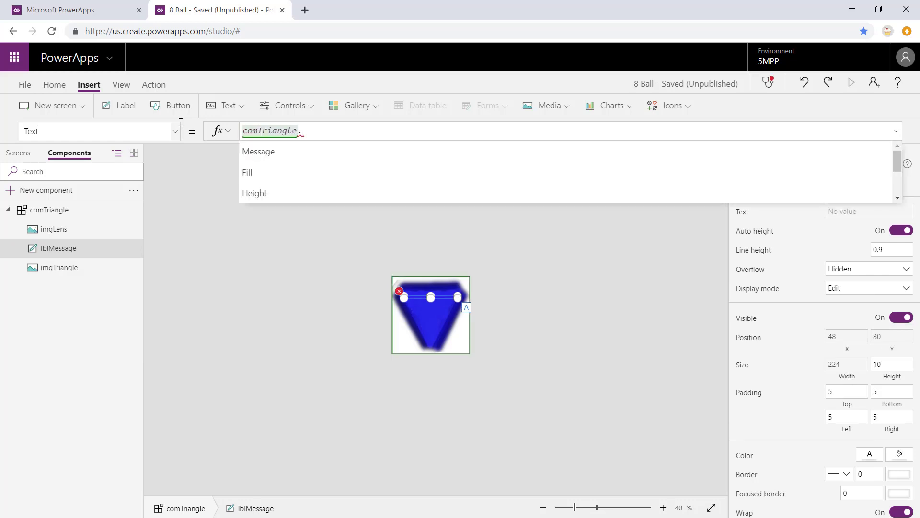
click(312, 154)
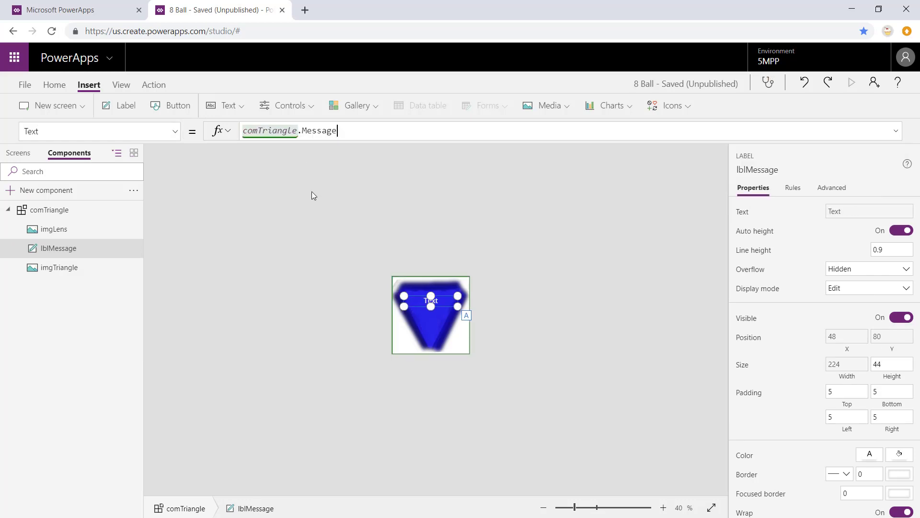
click(312, 218)
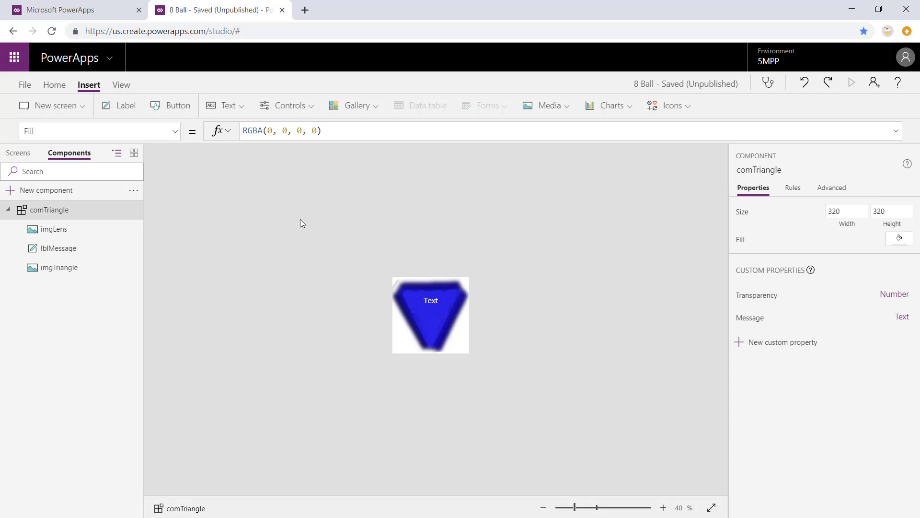
Step: Save the app and place a comTriangle instance of about 192 by 159 over the ball's window on the 8 Ball screen
key(ctrl+s)
click(18, 152)
drag(462, 328, 402, 334)
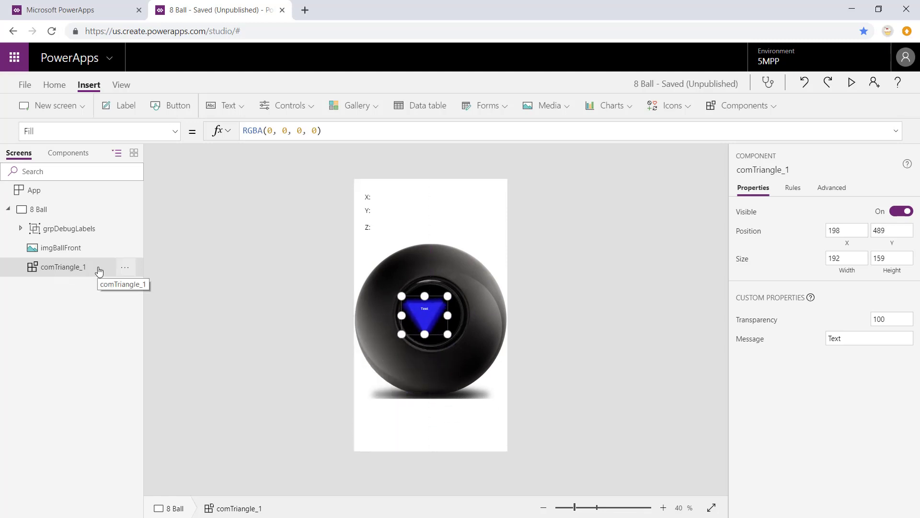
Step: Rename the comTriangle_1 instance on the 8 Ball screen as comMessage
double_click(78, 267)
text(com)
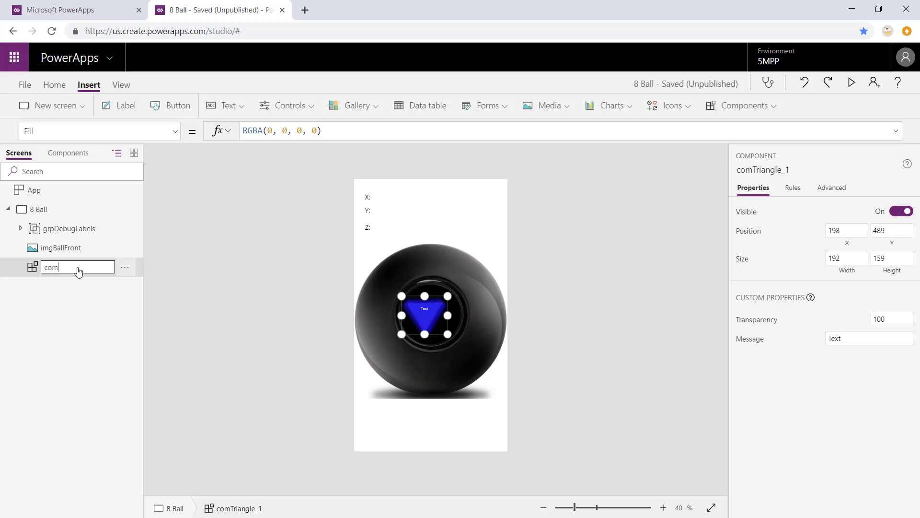
text(Message)
key(Return)
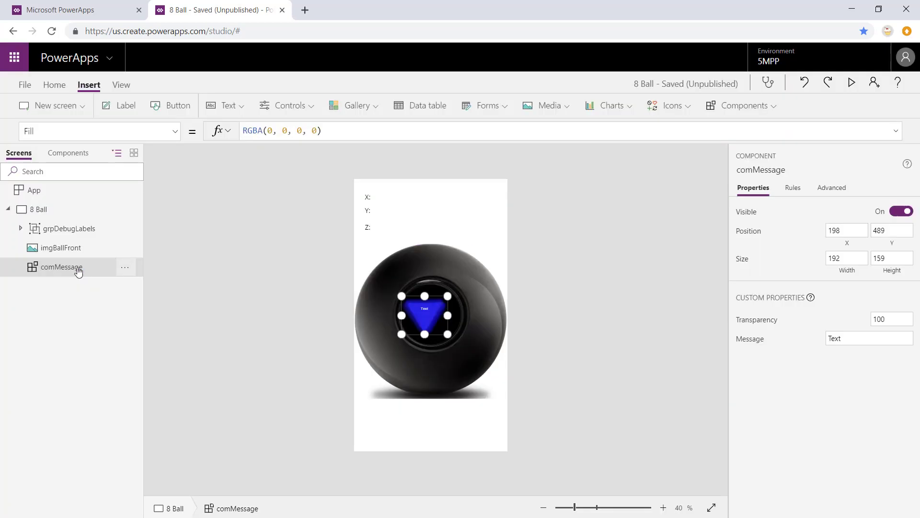
Step: Try moving comMessage to about X 224, Y 488, and undo that move with its X formula open
mouse_move(422, 323)
mouse_down()
mouse_move(417, 312)
mouse_move(484, 309)
mouse_move(432, 321)
mouse_up()
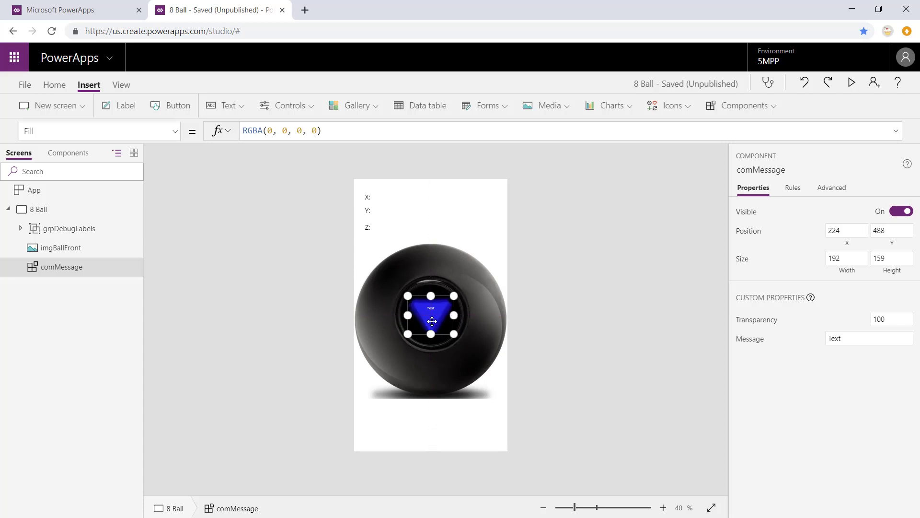
click(175, 131)
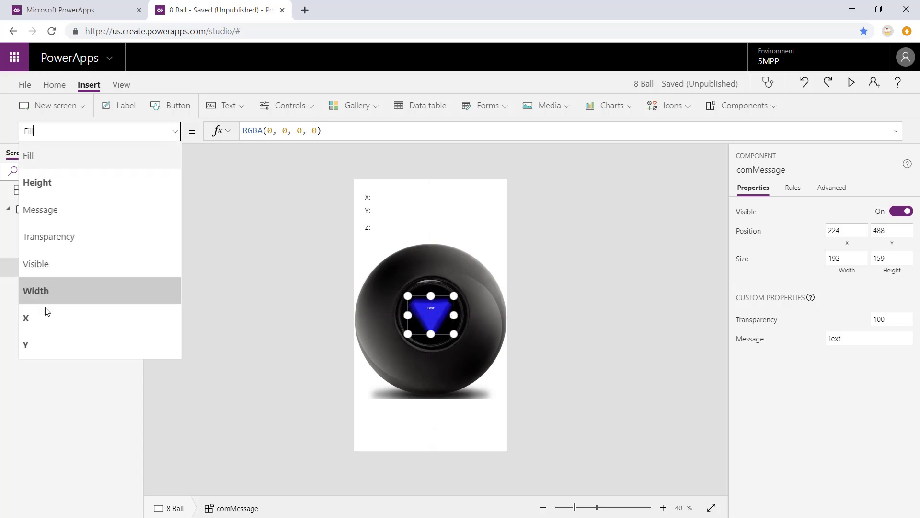
click(44, 324)
drag(274, 131, 201, 122)
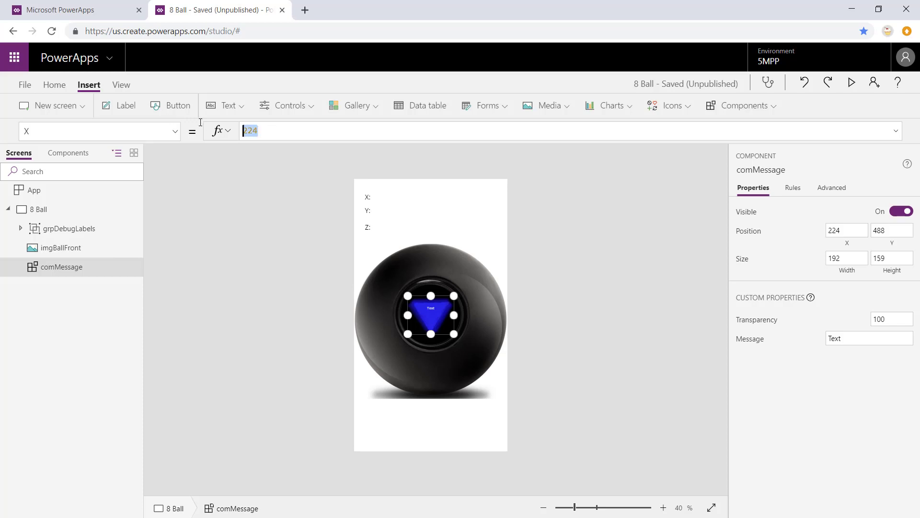
key(ctrl+z)
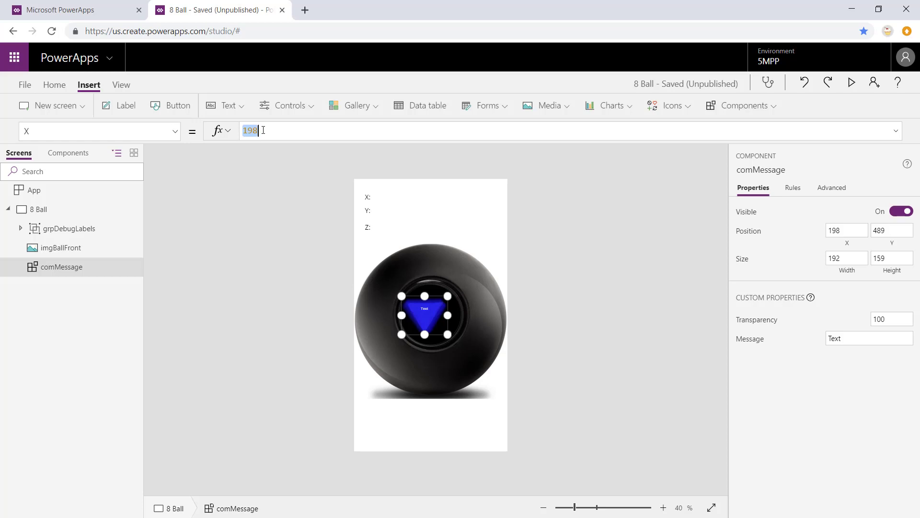
Step: Set comMessage's X to the centring formula (imgBallFront.Width/2 - comMessage.Width/2)
text((imgball)
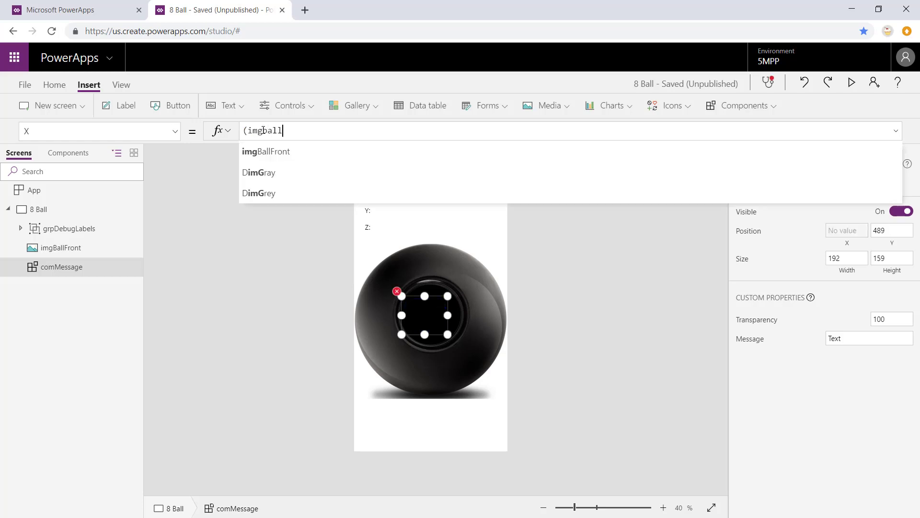
text(Front.)
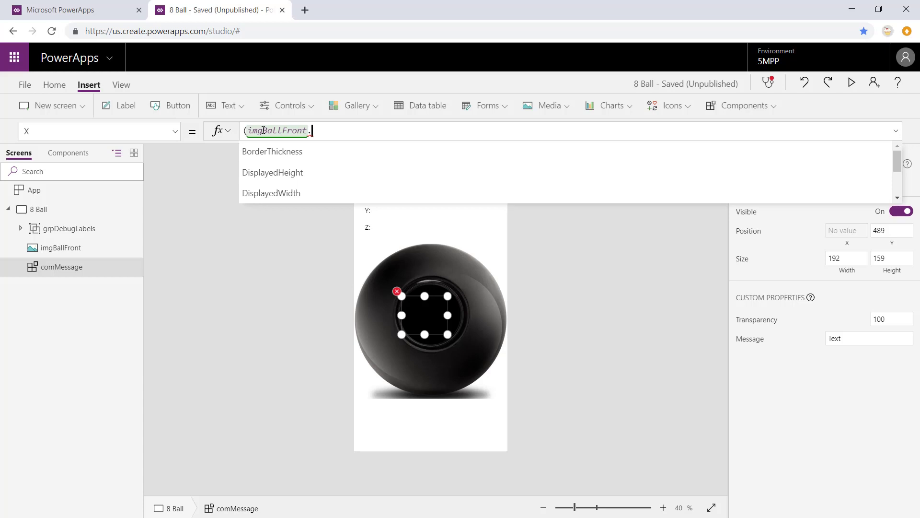
text(Wdi)
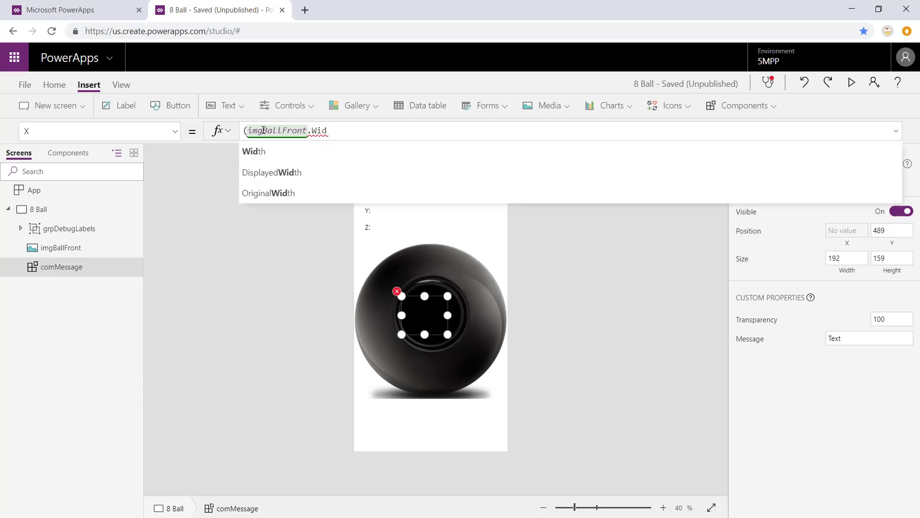
key(Tab)
text(/2 - comm)
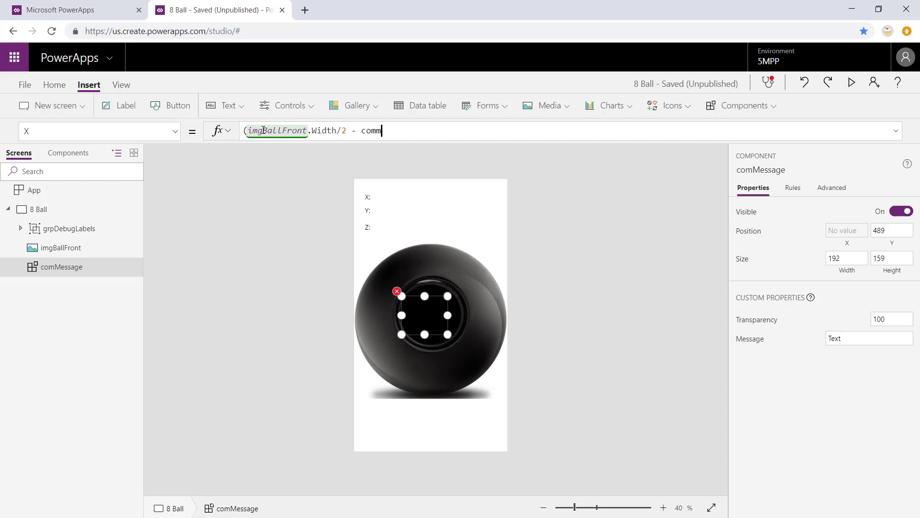
text(ess)
key(Tab)
text(.wid)
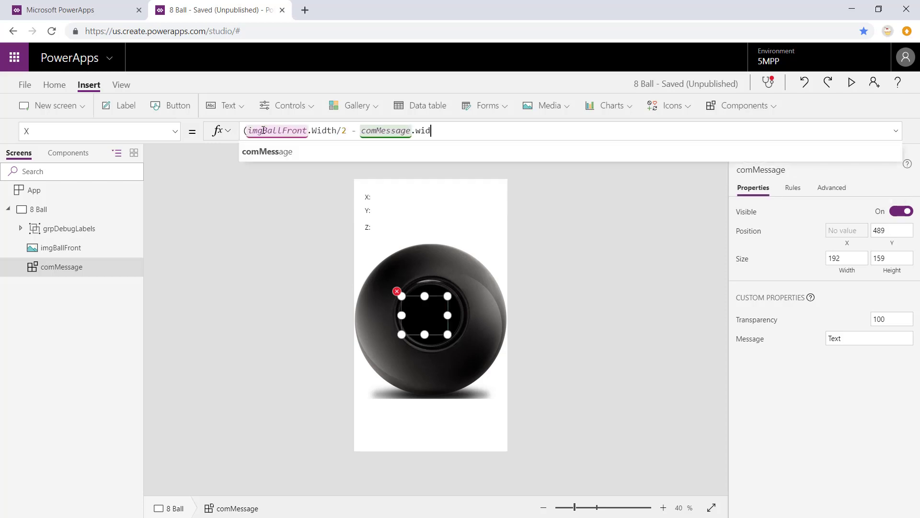
key(Tab)
text(/2))
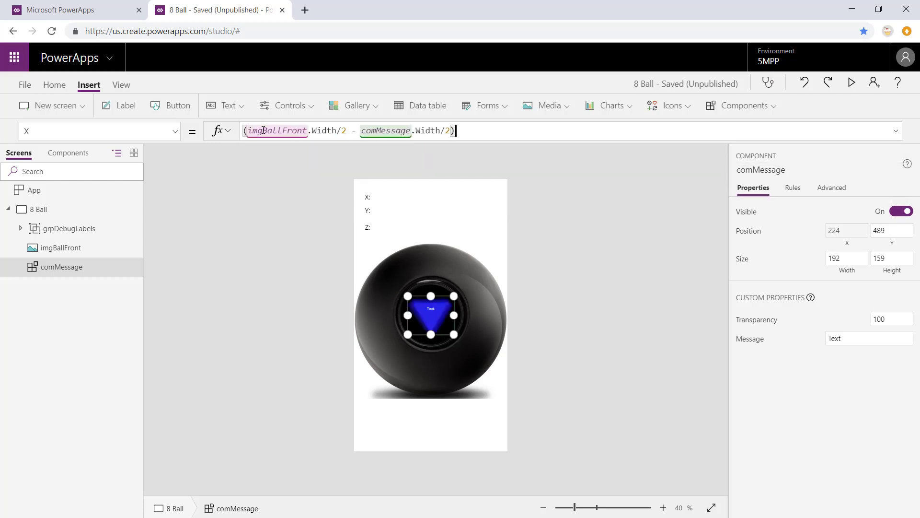
Step: Set comMessage's Y to the centring formula imgBallFront.Height/2-comMessage.Height/2
click(174, 131)
click(82, 348)
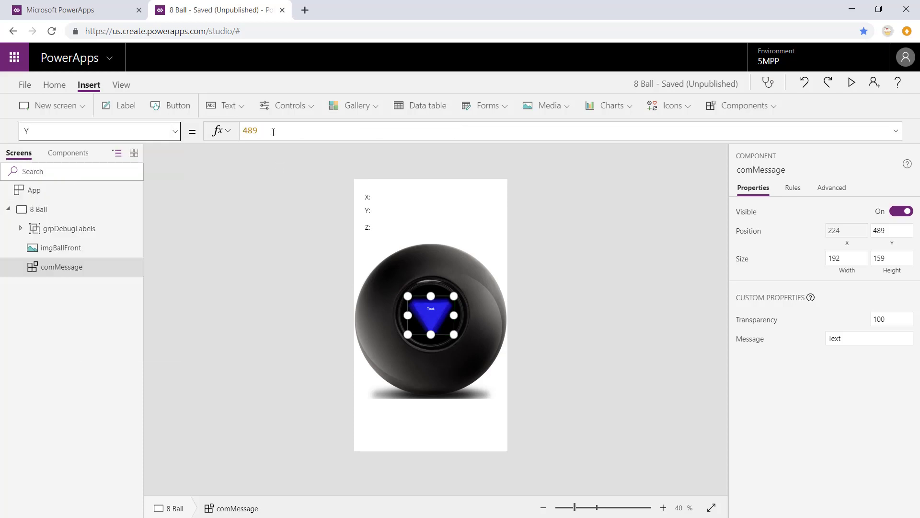
double_click(273, 132)
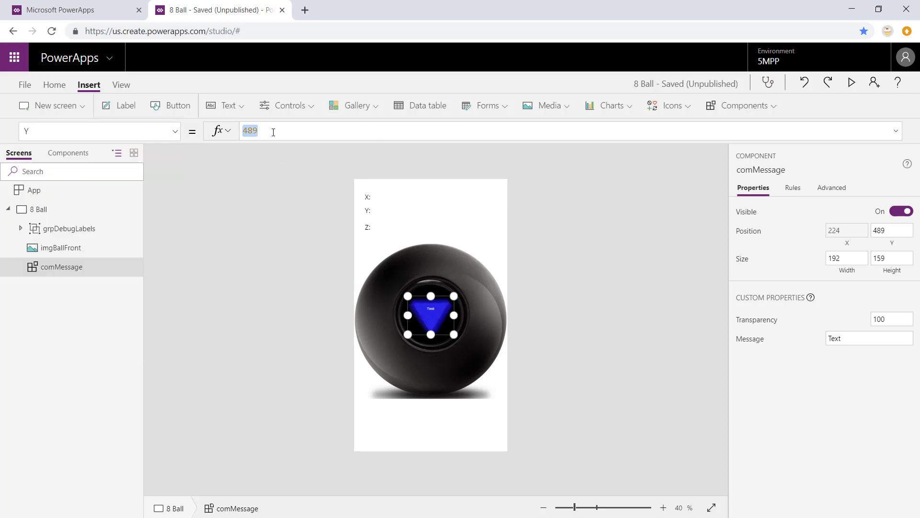
text(imgballfro)
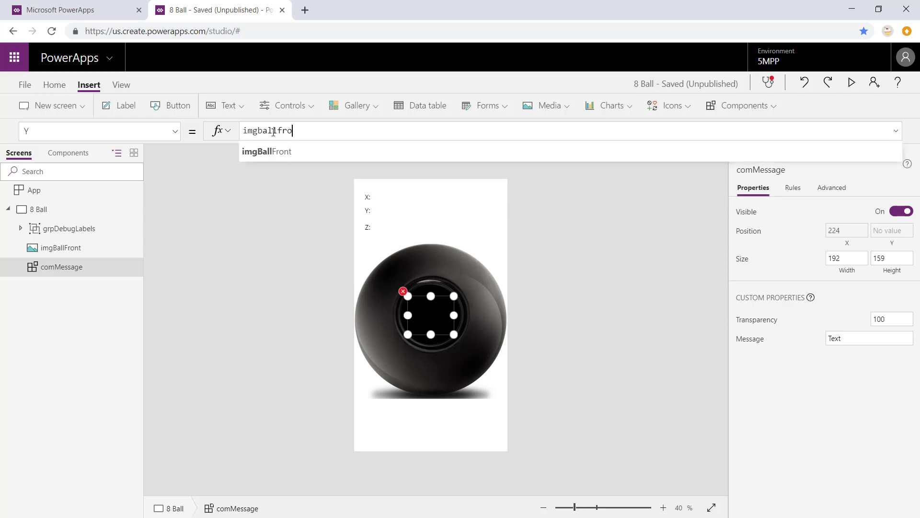
text(nt.hei)
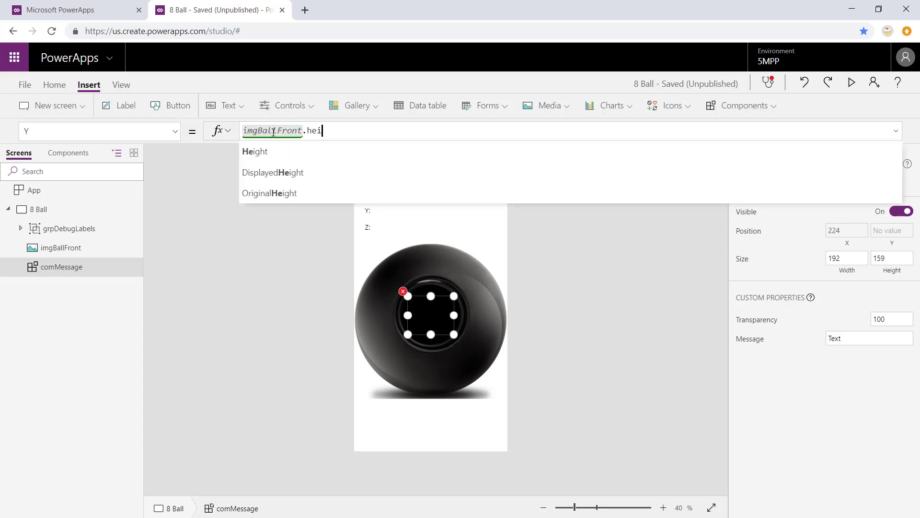
text(ght/2)
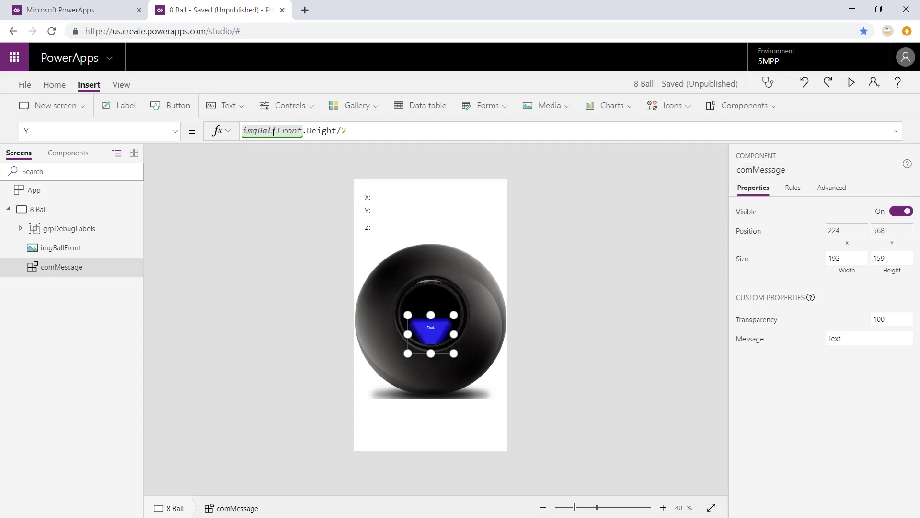
text(-)
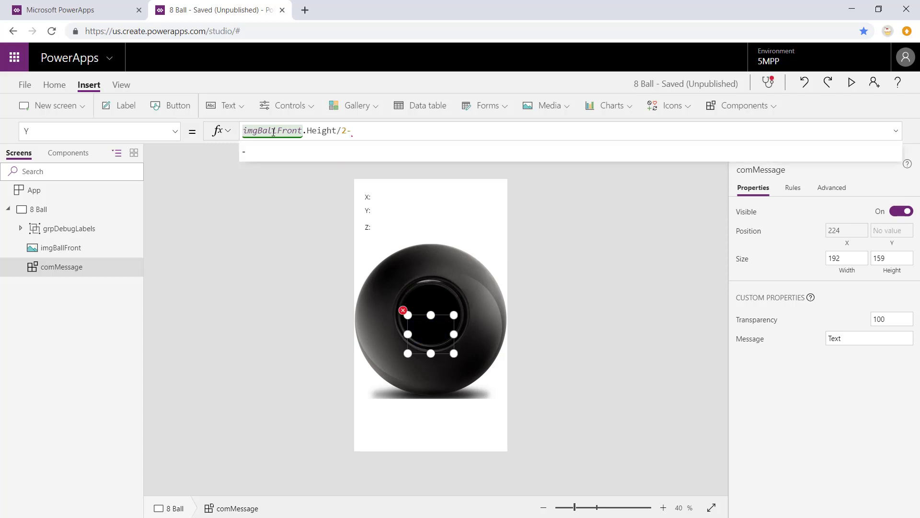
text(comMessage)
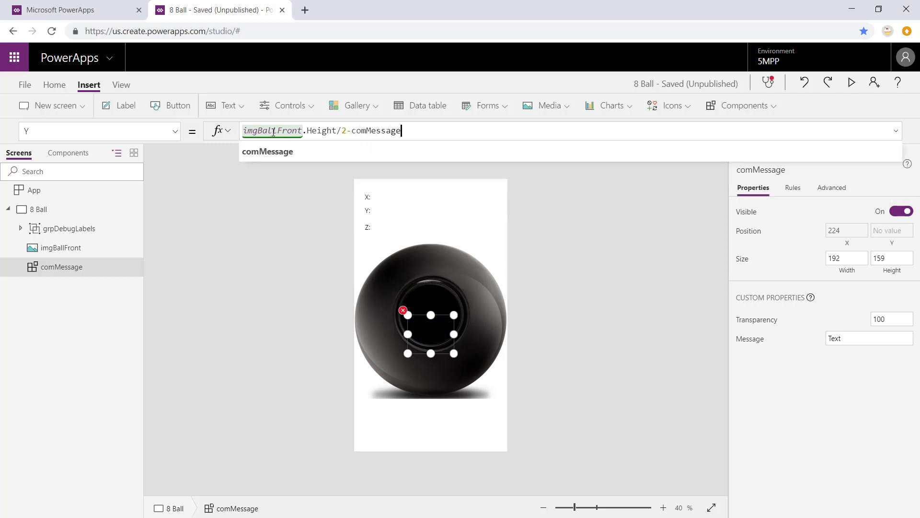
text(.Height/2)
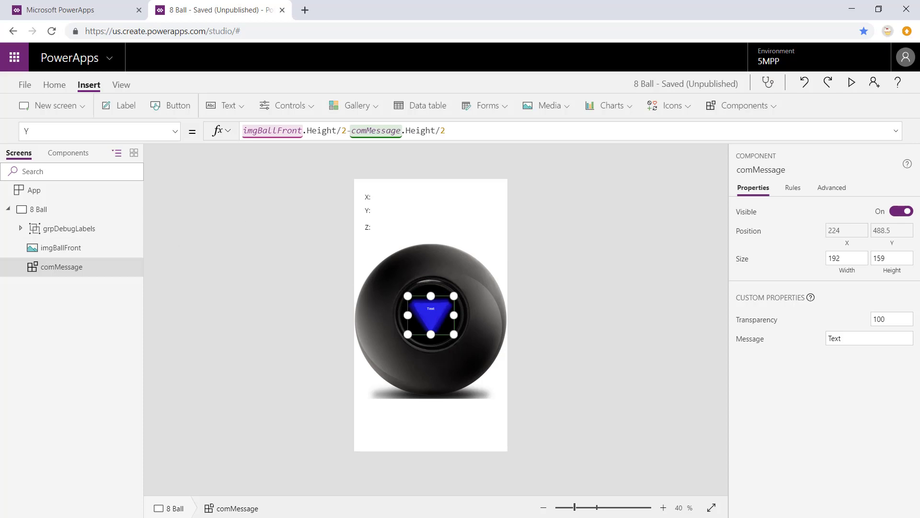
Step: Try a width and height of 400 on comMessage to test its centring, and undo both size changes
click(76, 269)
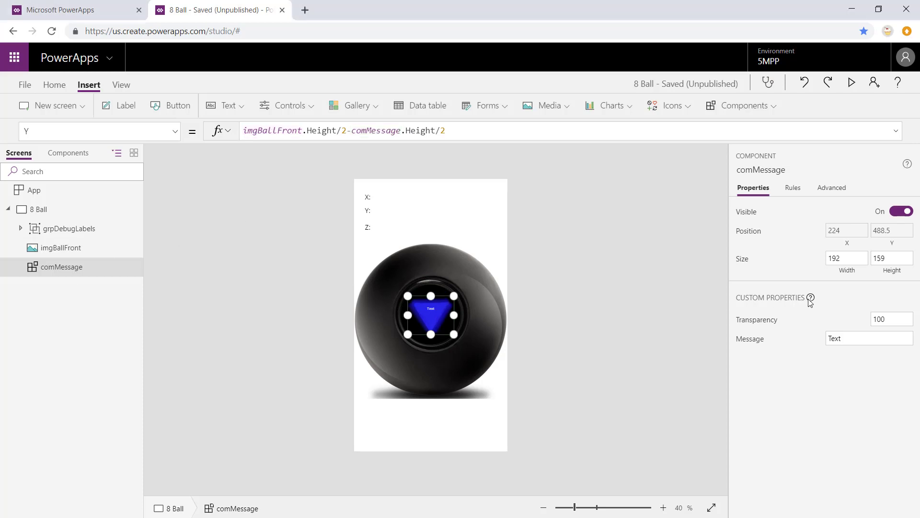
double_click(865, 262)
text(400)
key(Tab)
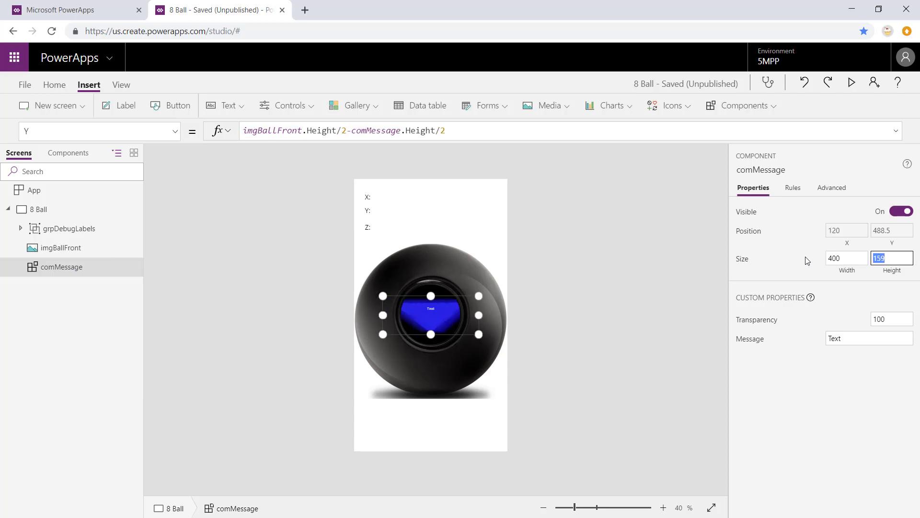
key(Tab)
key(shift+Tab)
text(400)
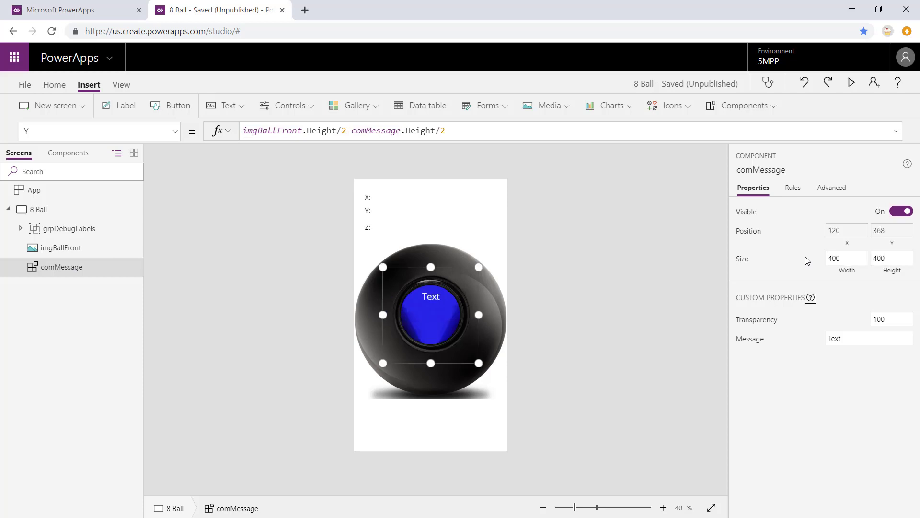
click(627, 312)
key(ctrl+z)
key(ctrl+z)
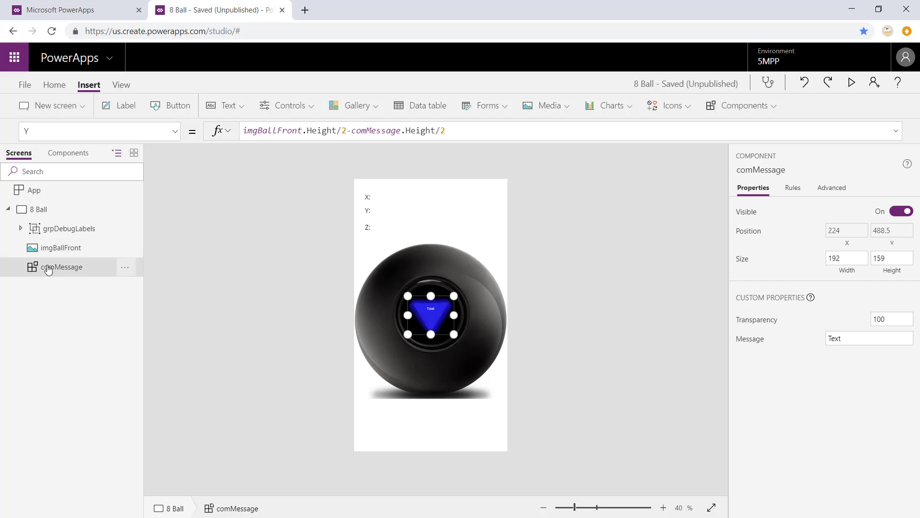
Step: Extend comMessage's X formula with + (Acceleration.X / 8 * imgBallFront.Width/2)
click(474, 128)
click(175, 131)
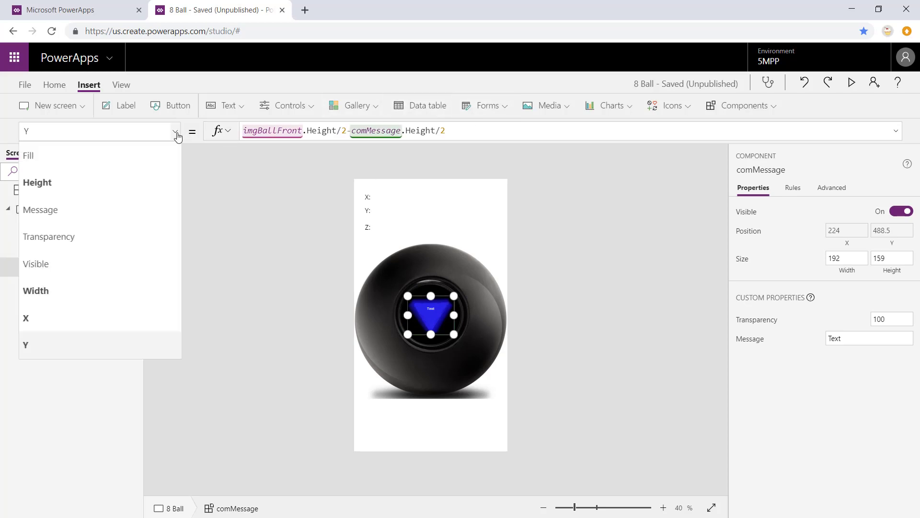
click(61, 319)
click(475, 128)
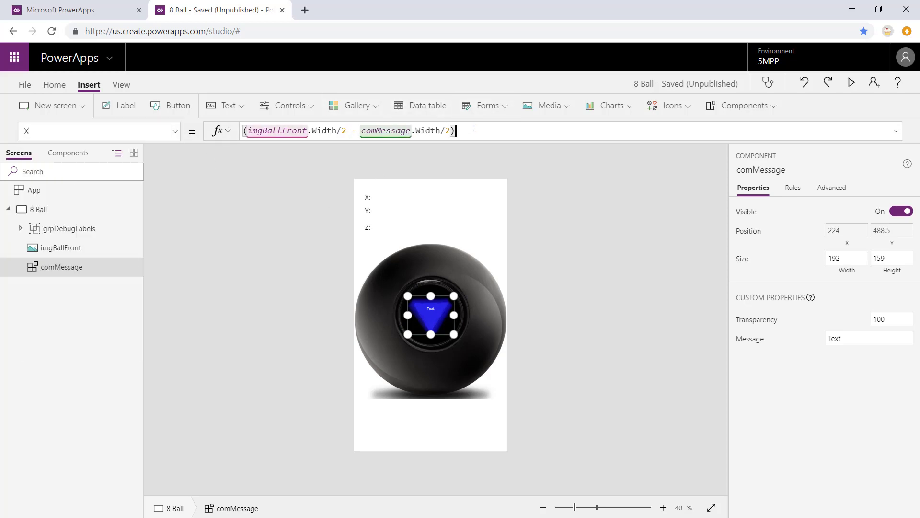
text(+ (A)
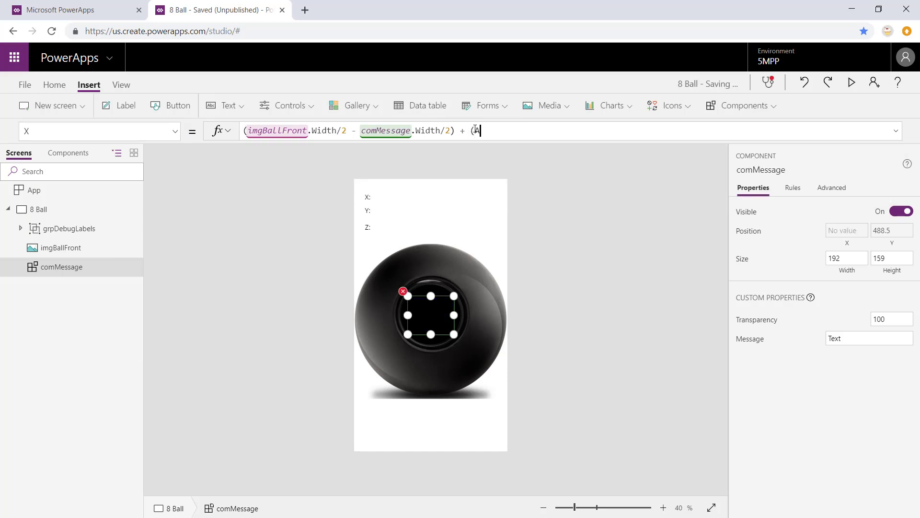
text(cceleration.X )
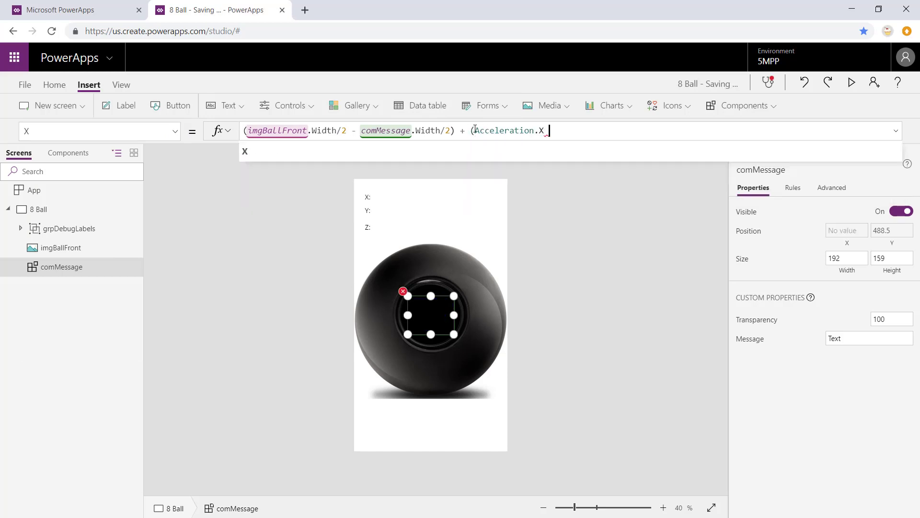
text(/ 8 *)
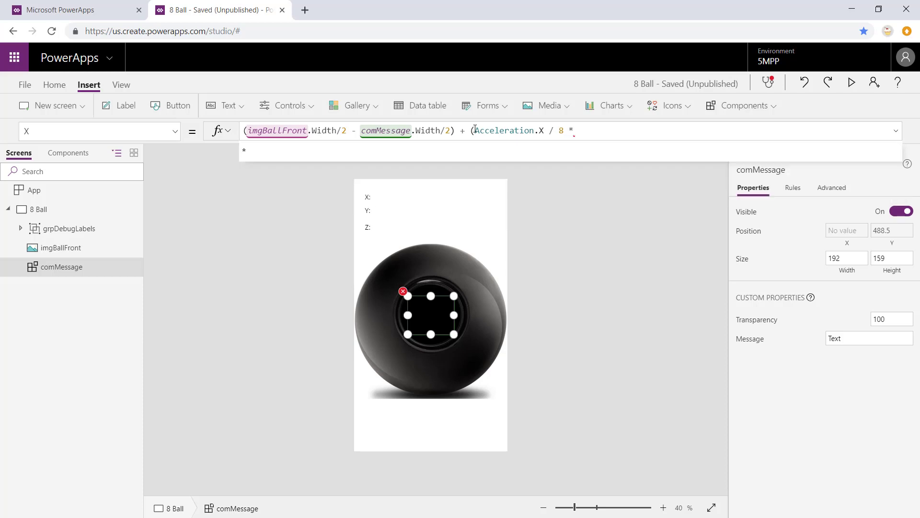
text( img)
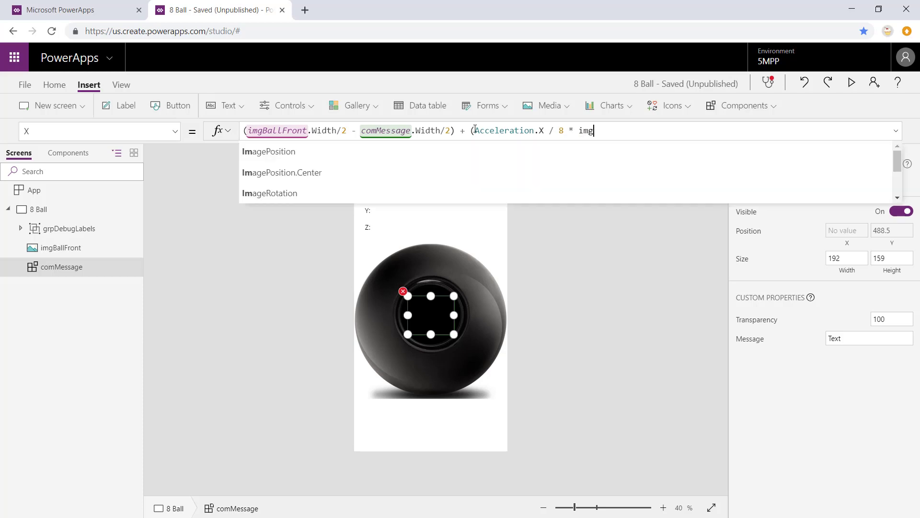
text(ballfront.width/2))
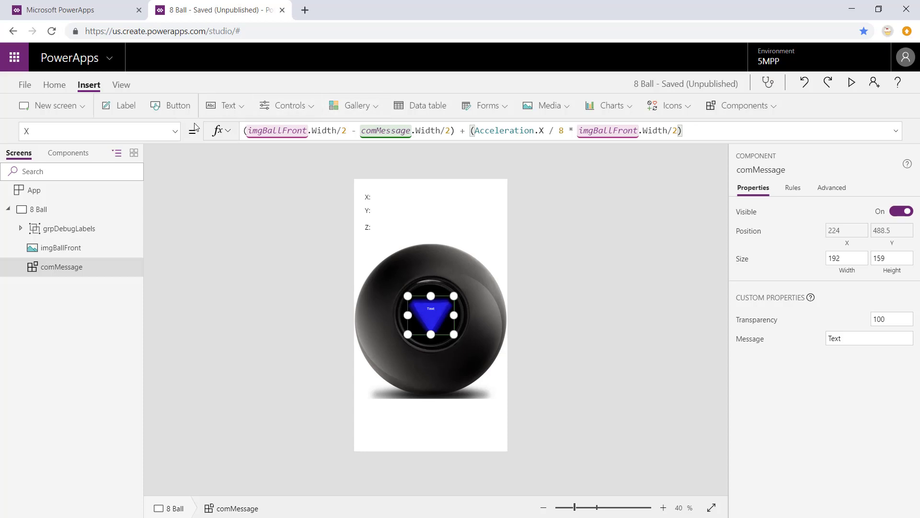
Step: Wrap comMessage's Y formula in parentheses and append - (Acceleration.Y/8 * imgBallFront.Width/2)
click(174, 131)
click(67, 352)
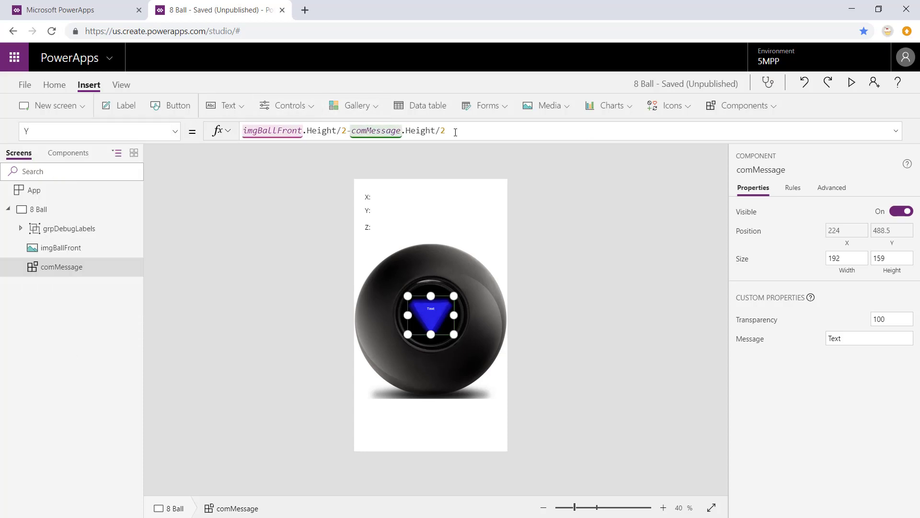
key(Home)
text(()
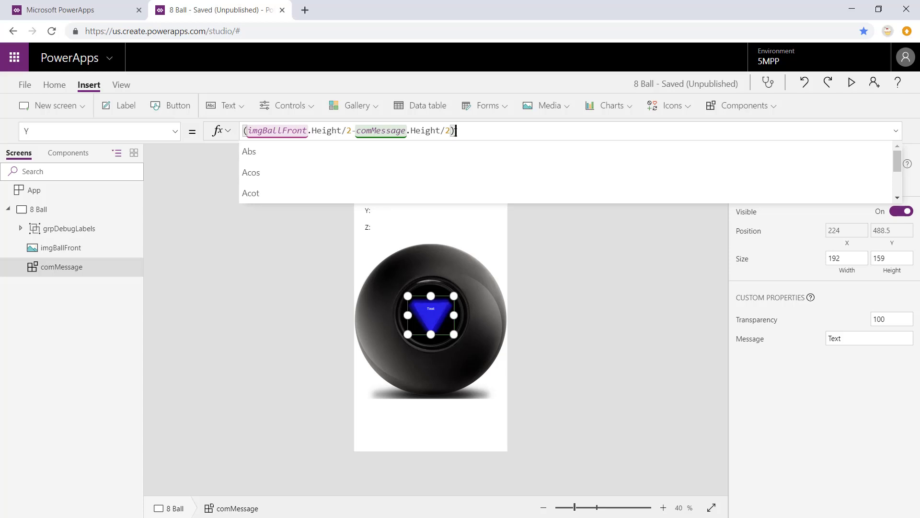
text(- (Accele)
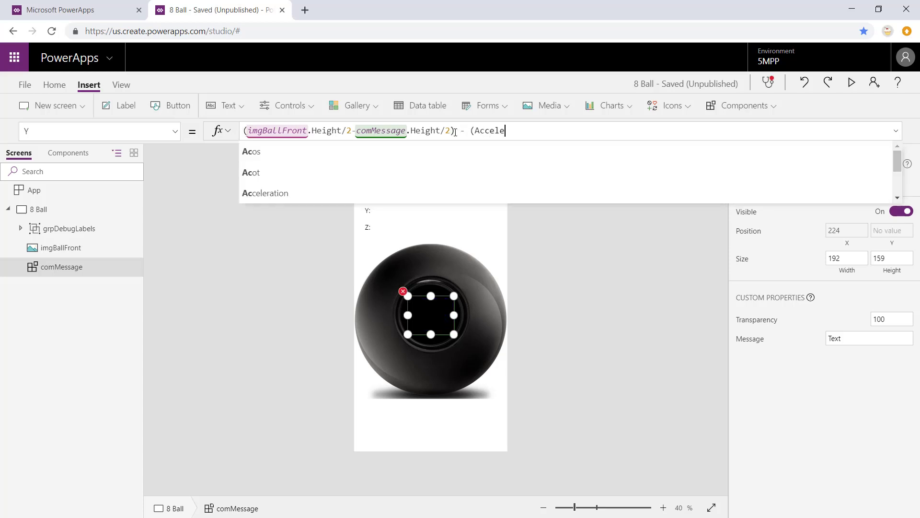
text(ration.Y/8 )
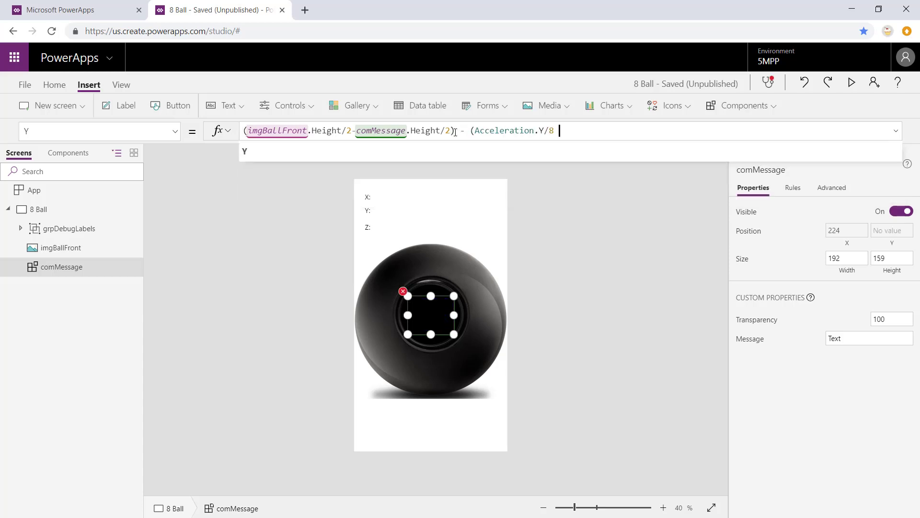
text(* imgballfront)
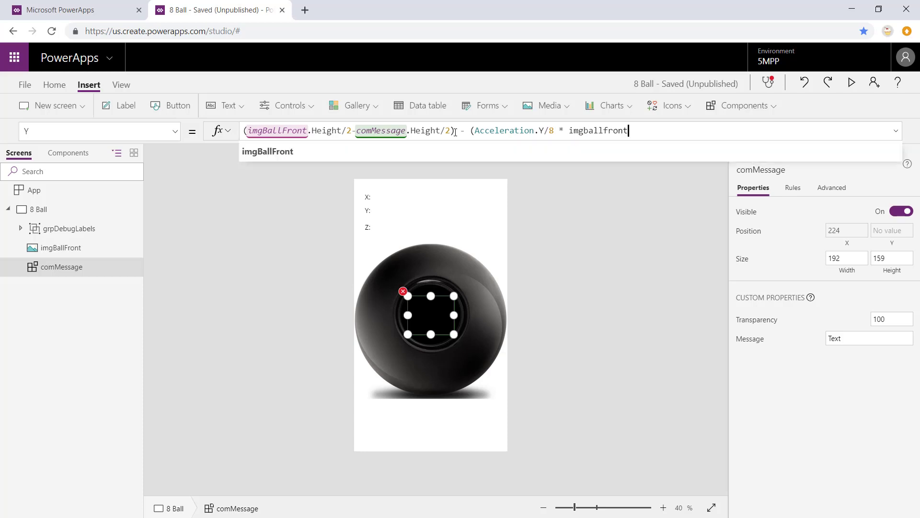
text(.width/2))
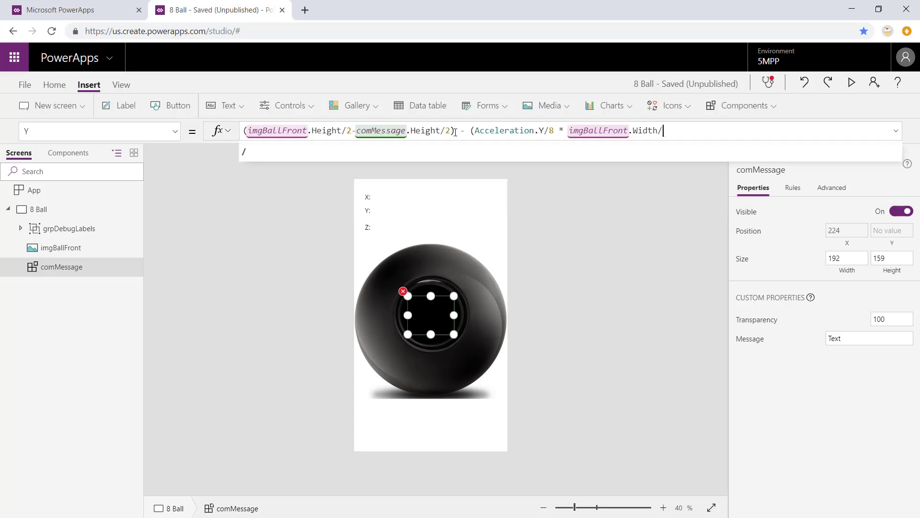
Step: Save and publish the 8 Ball app, and open it in PowerApps on the phone
key(ctrl+s)
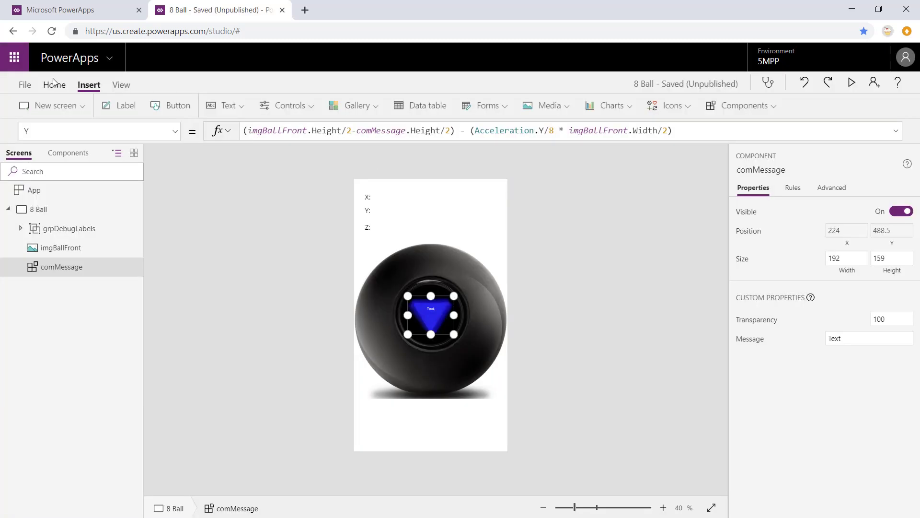
click(24, 84)
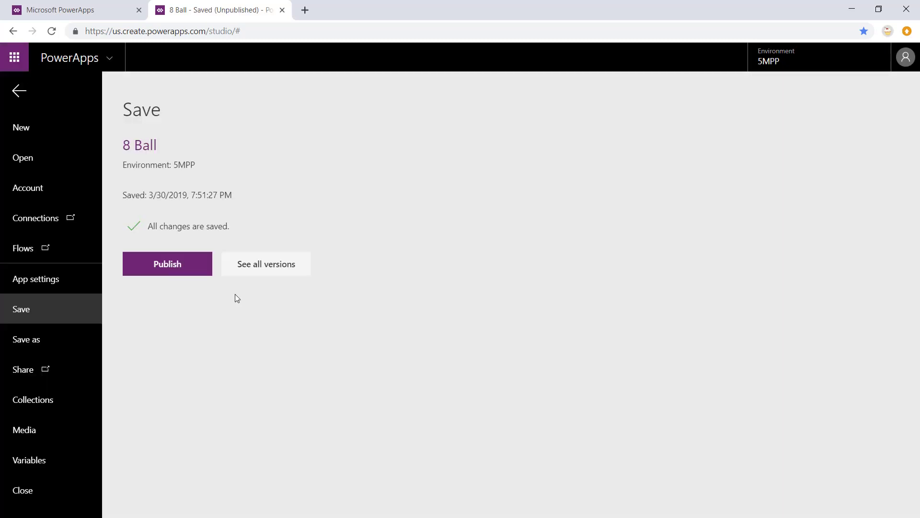
click(167, 263)
click(469, 352)
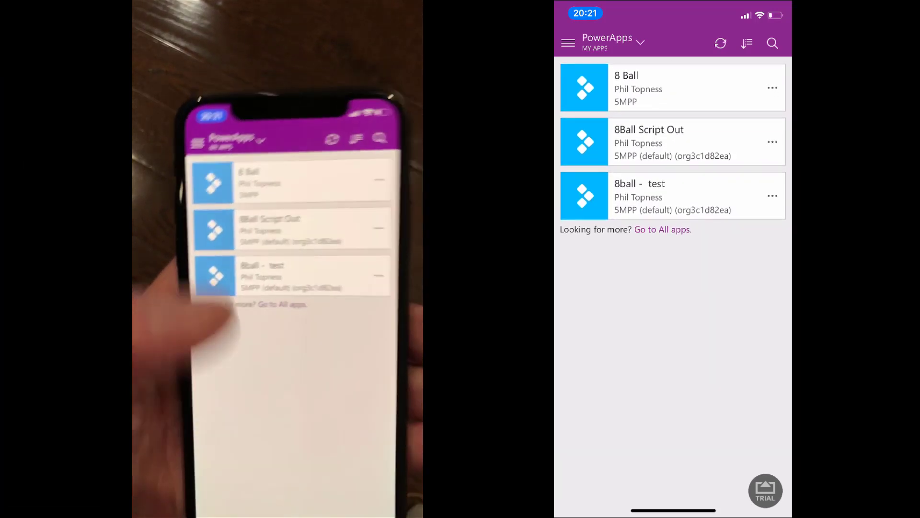
click(623, 87)
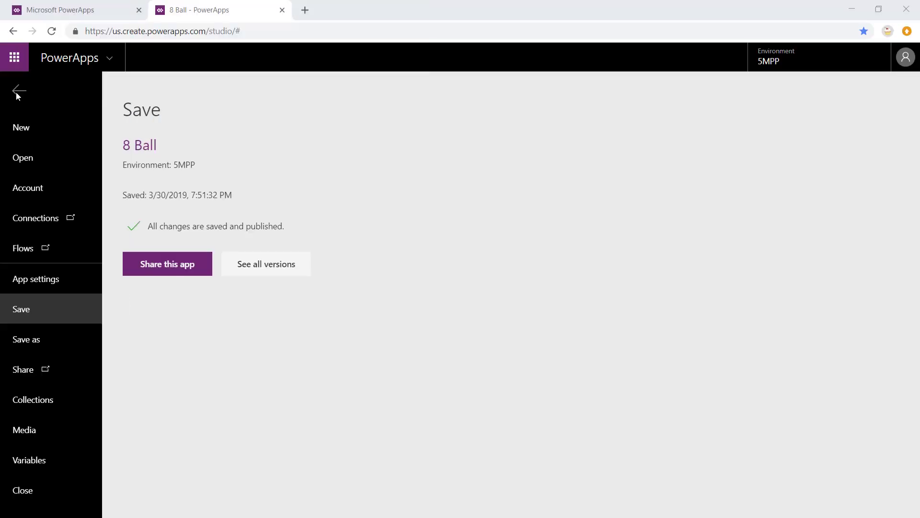
Step: Back in the app editor, set comMessage's Transparency to Average(Abs(Acceleration.X), Abs(Acceleration.Y))/2
click(17, 91)
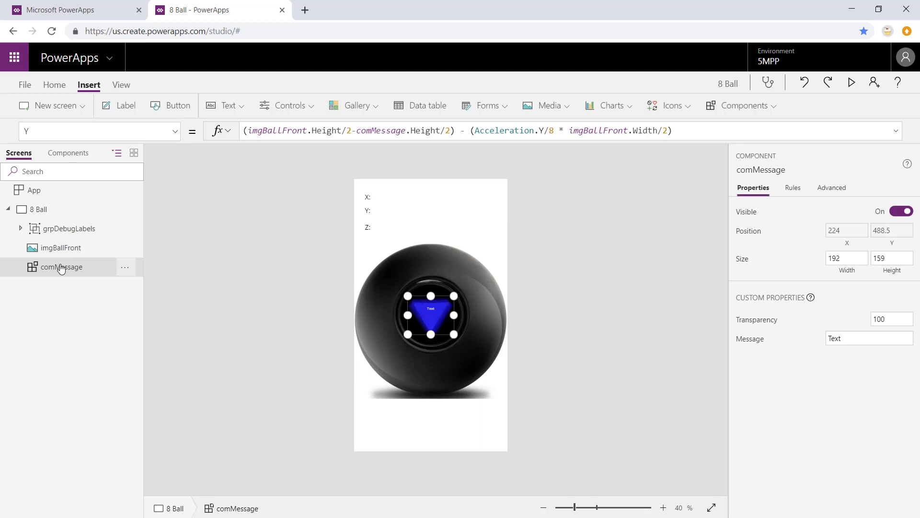
click(174, 131)
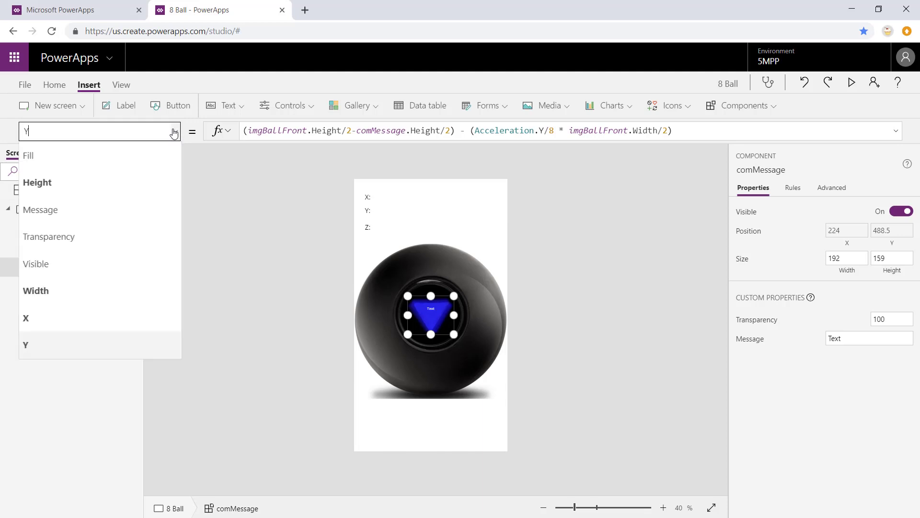
click(102, 234)
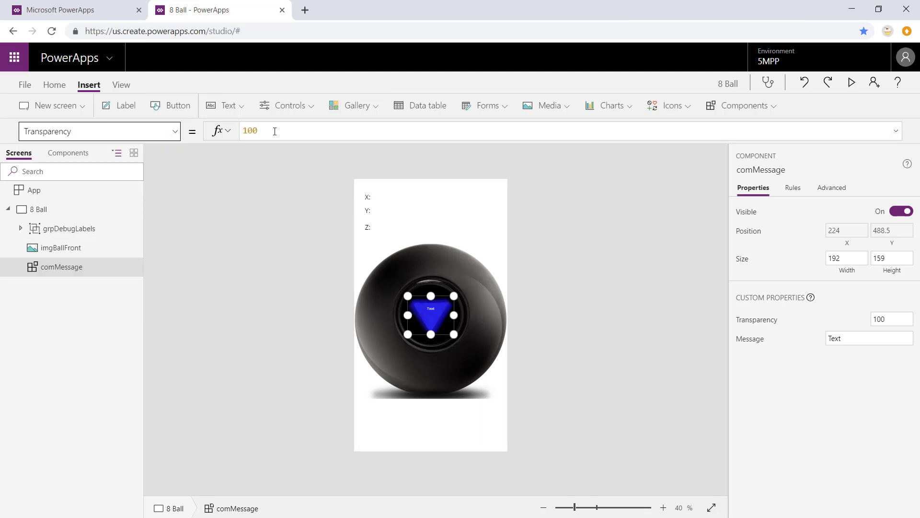
double_click(249, 131)
key(BackSpace)
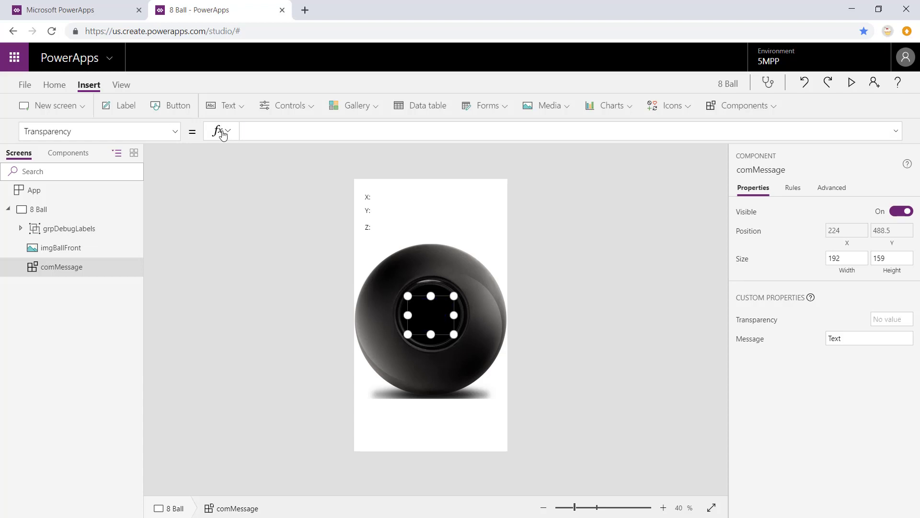
text(average(A)
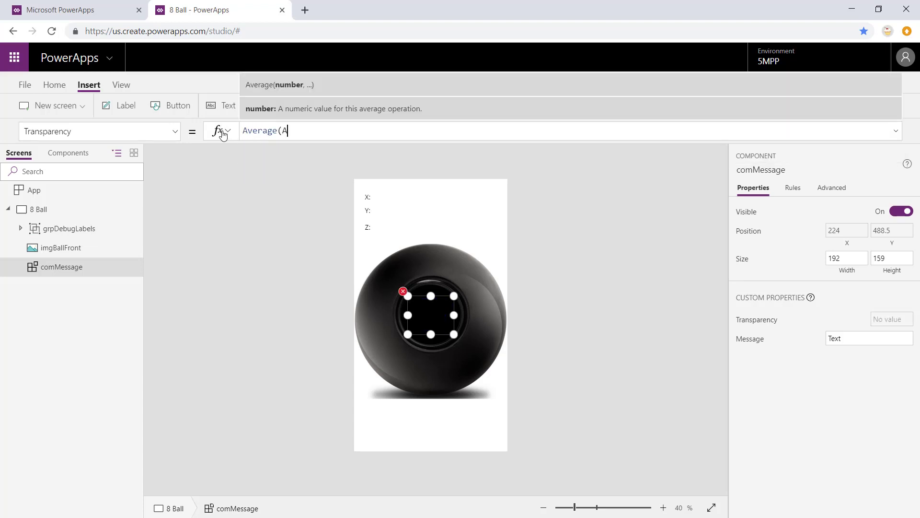
text(bs(Acceler)
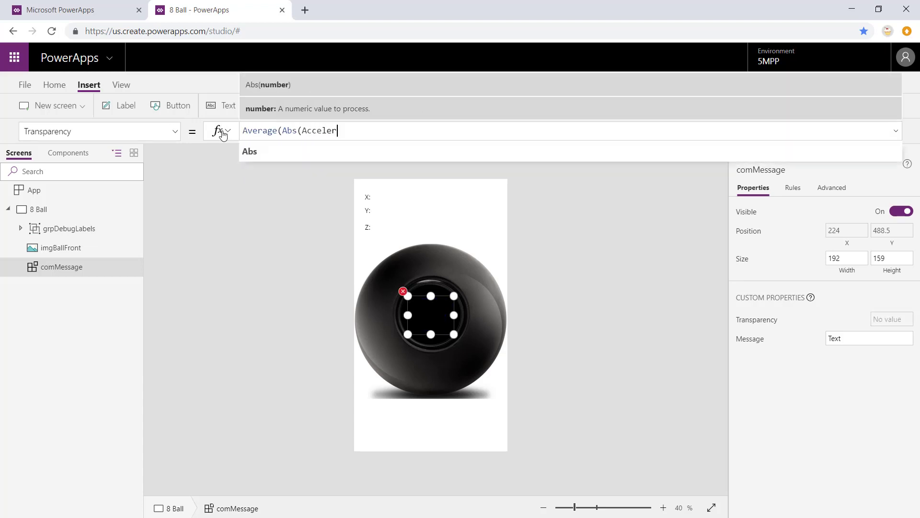
text(ation.X))
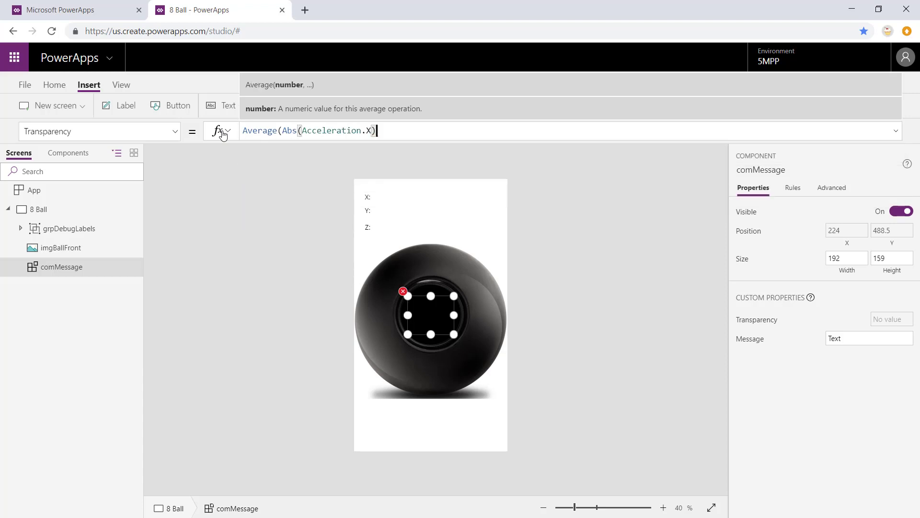
text(, Abs()
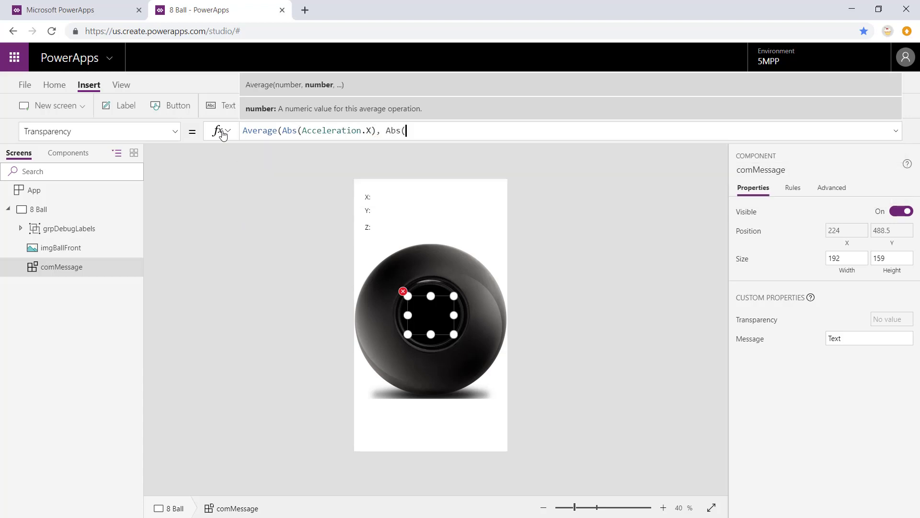
text(Acceleration)
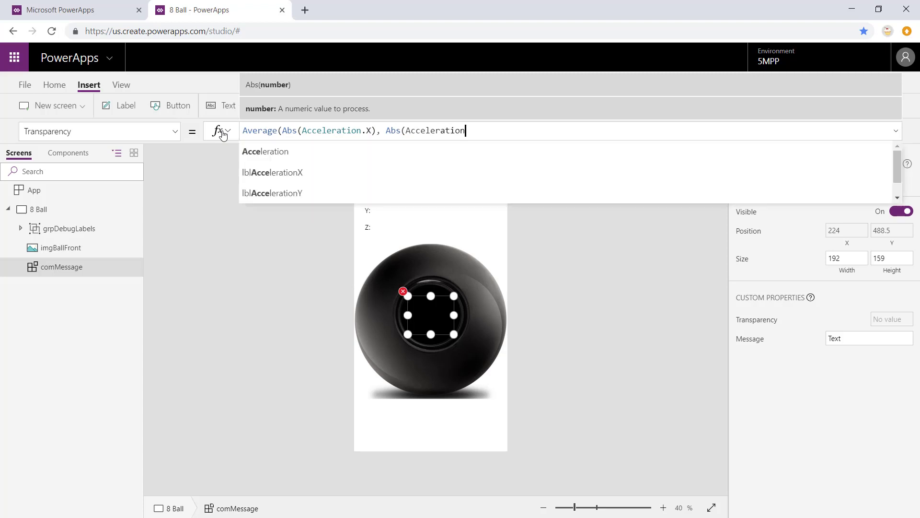
text(.Y))
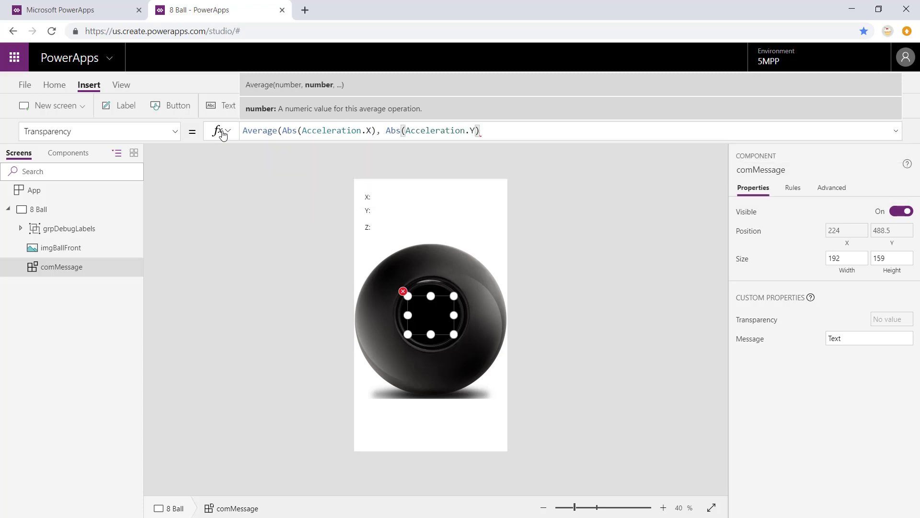
text()/2)
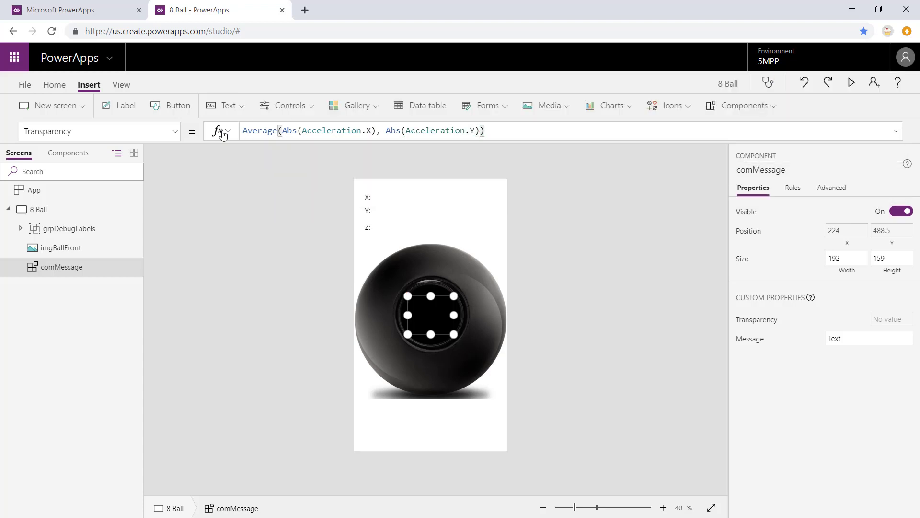
Step: Prefix comMessage's Transparency formula with 1- so the averaged acceleration is subtracted from 1
key(Home)
key(ctrl+shift+Right)
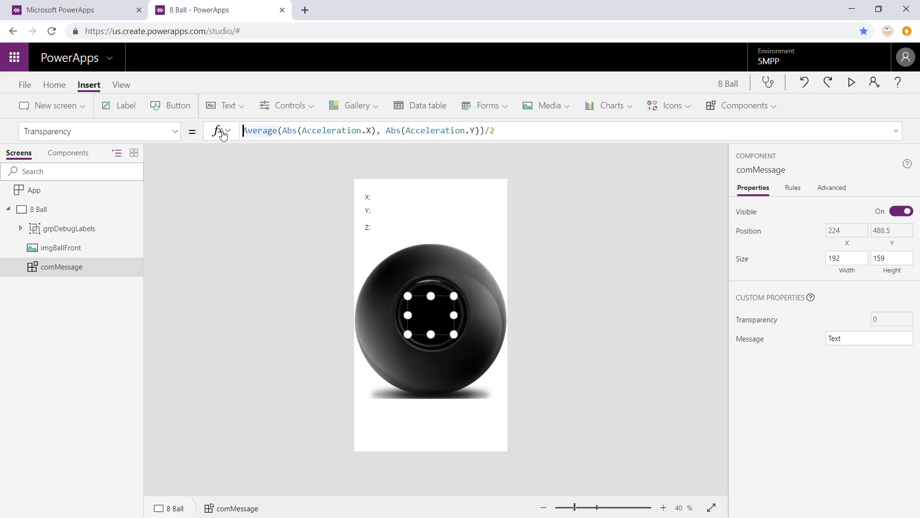
key(Left)
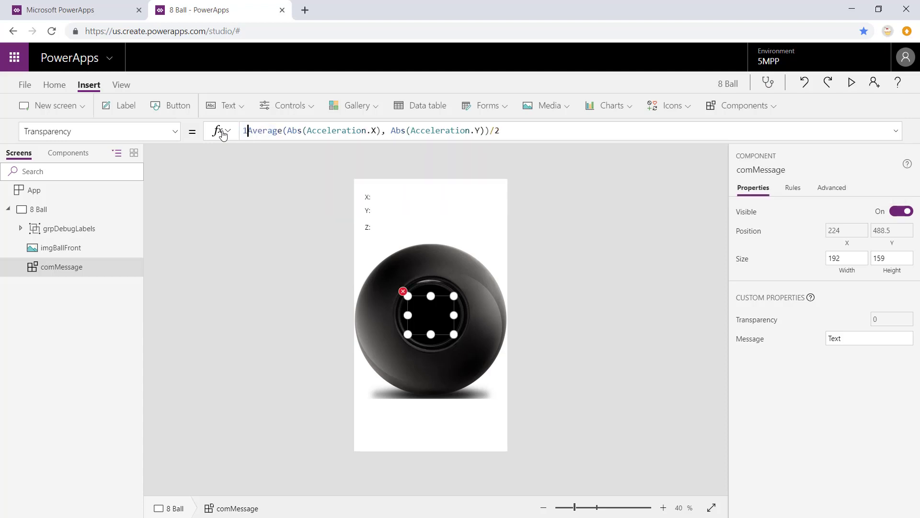
text(1-)
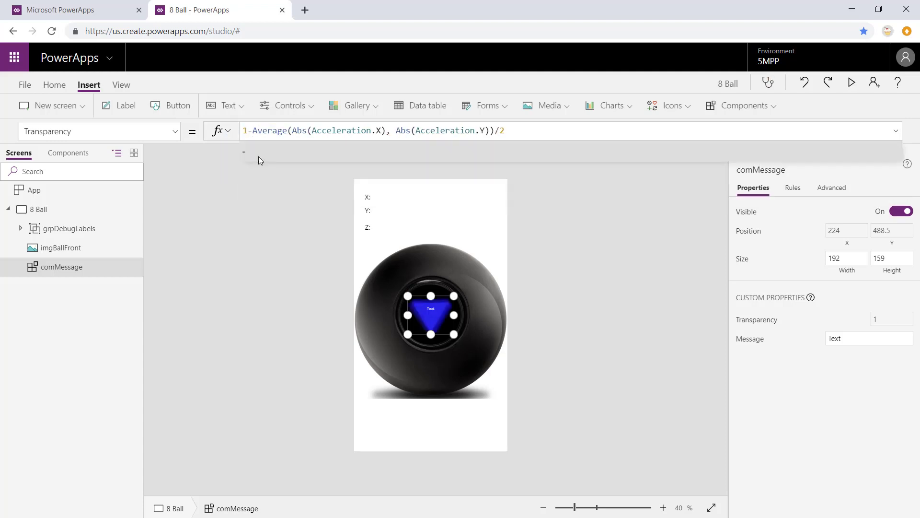
Step: Save and publish the 8 Ball app with the new transparency formula, and open it in PowerApps on the phone
click(277, 264)
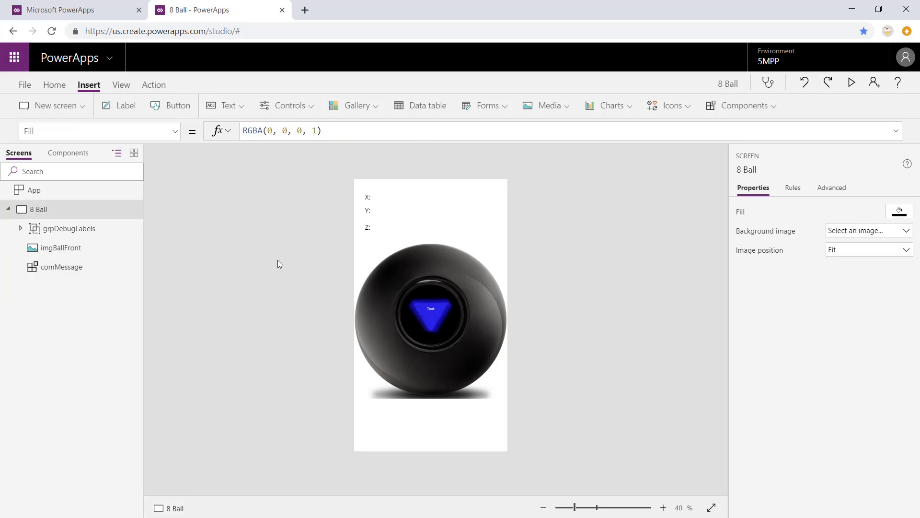
key(ctrl+s)
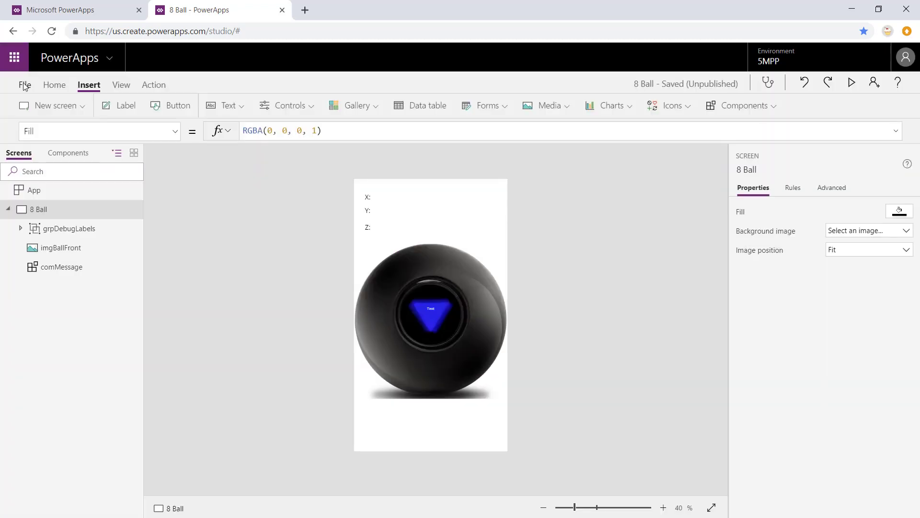
click(23, 83)
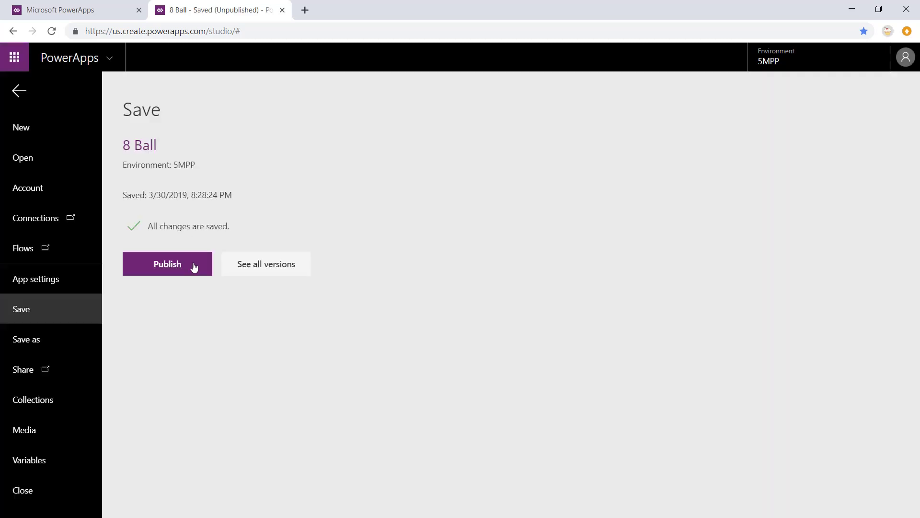
click(163, 269)
click(469, 360)
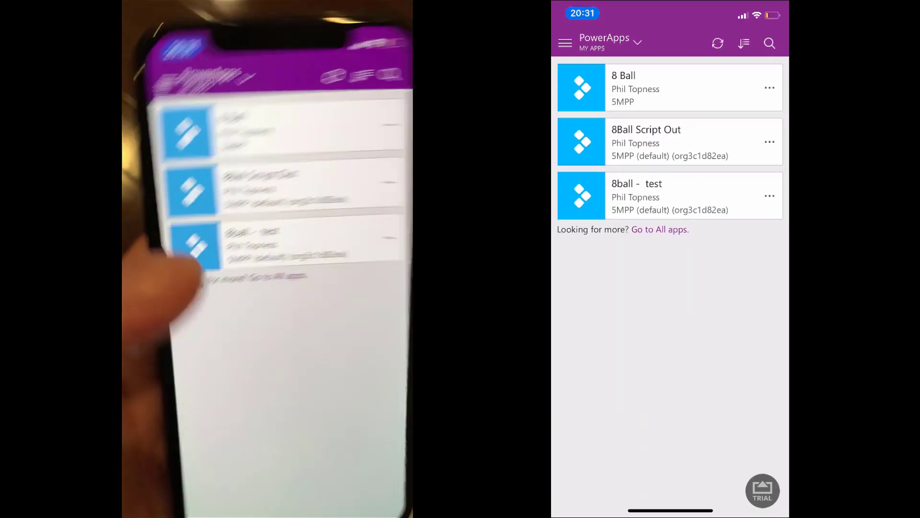
click(581, 88)
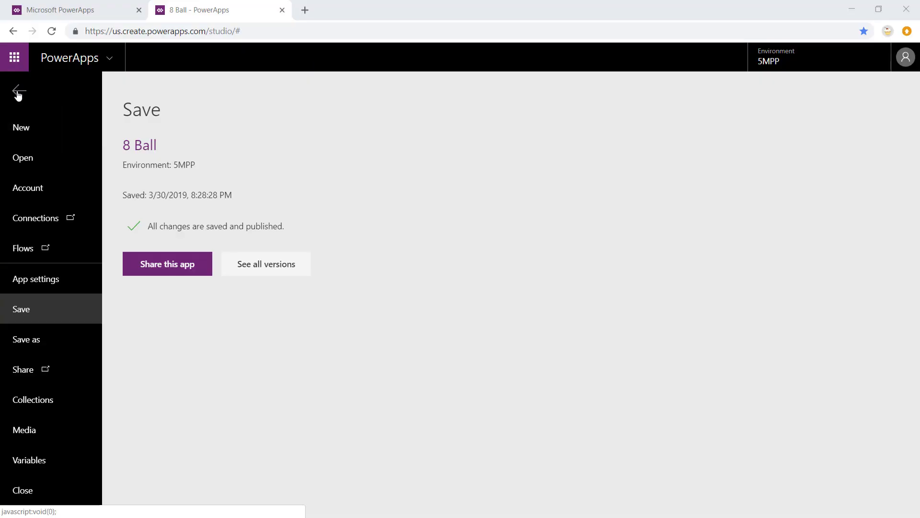
Step: In the 8 Ball screen's OnVisible, collect Ids 0–3 into colMessages with Message values "Beware Delegation", "Outlook (365) Good", "Clear Your Collection" and "Your Trial Expired"
click(18, 90)
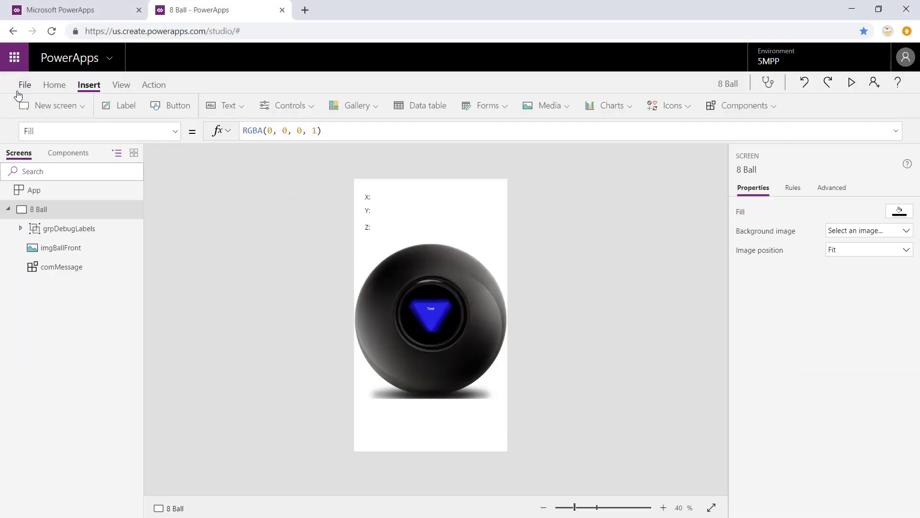
click(175, 131)
click(62, 343)
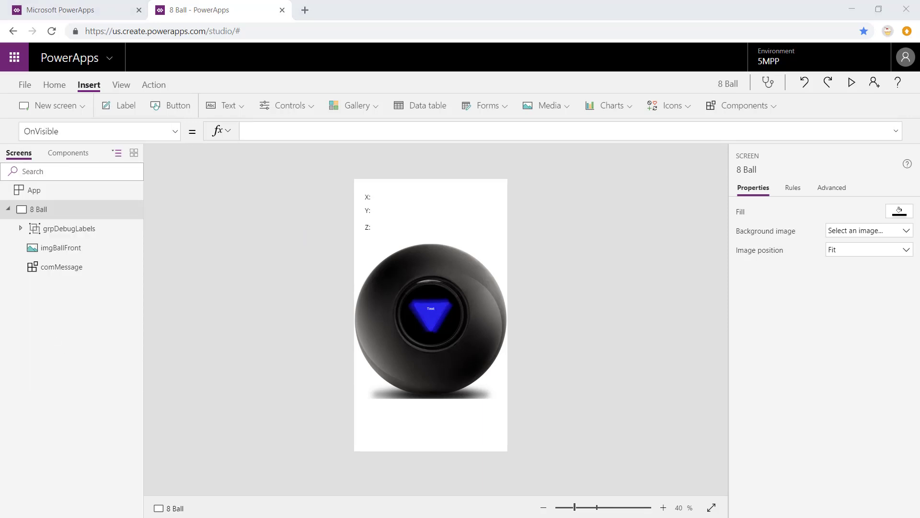
click(289, 132)
text(Collect(colMessages, {Id:0, Message:"Beware Delegation"},{Id:1, Message:"Outlook (365) Good"},{Id:2, Message:"Clear Your Collection"},{Id:3, Message:"Your Trial Expired"}))
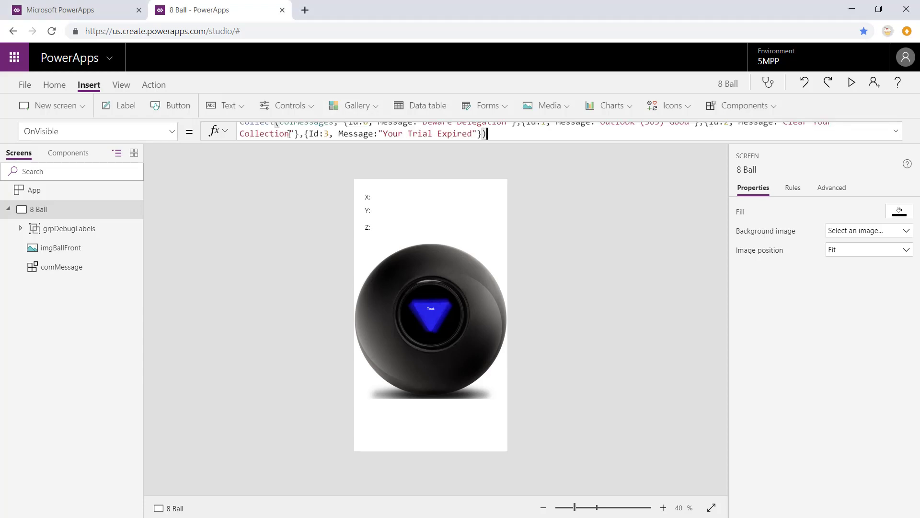
drag(292, 141, 302, 187)
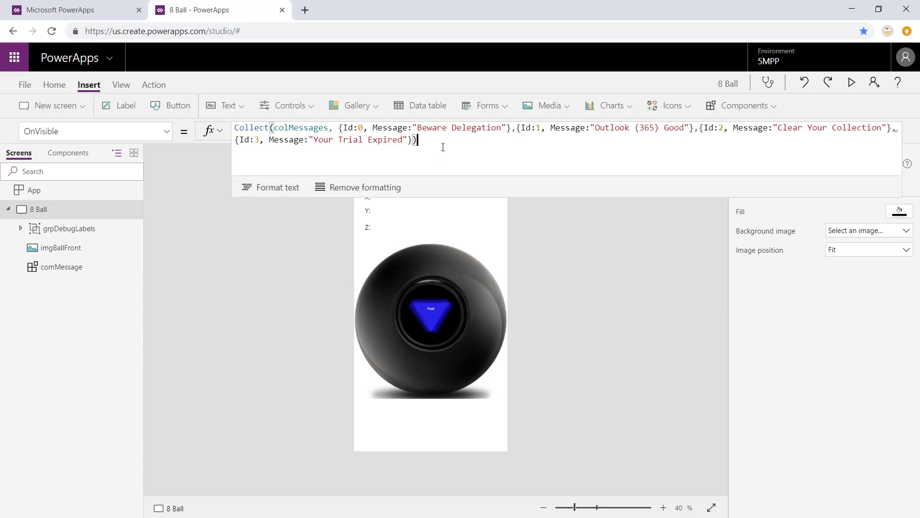
Step: Append ;Set(gblMessageIndex, RoundDown(Rand()*CountRows(colMessages),0)) to the 8 Ball screen's OnVisible formula
text(;Set(gbl)
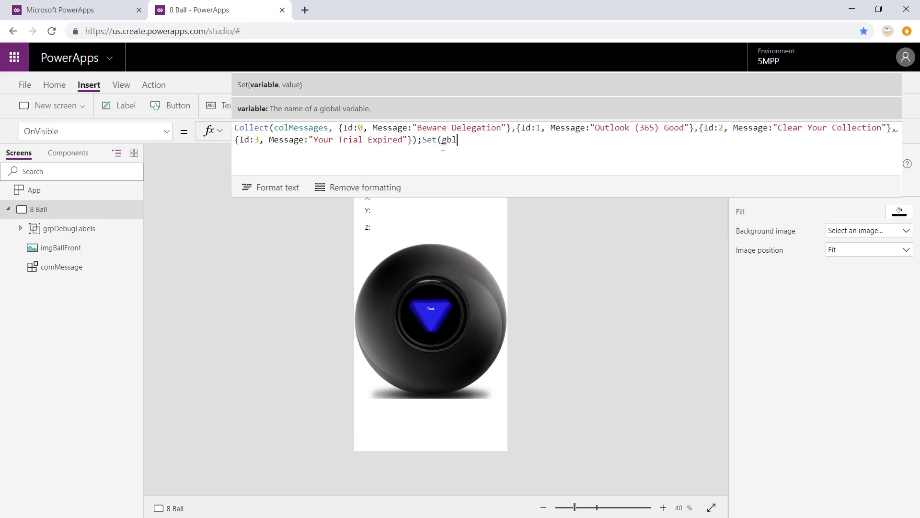
text(MessageIndex, Rou)
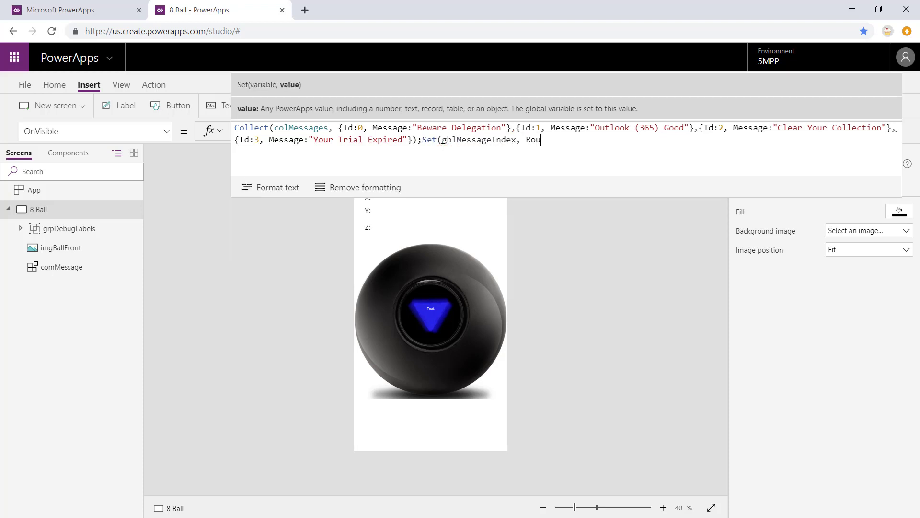
text(ndDown(Ran)
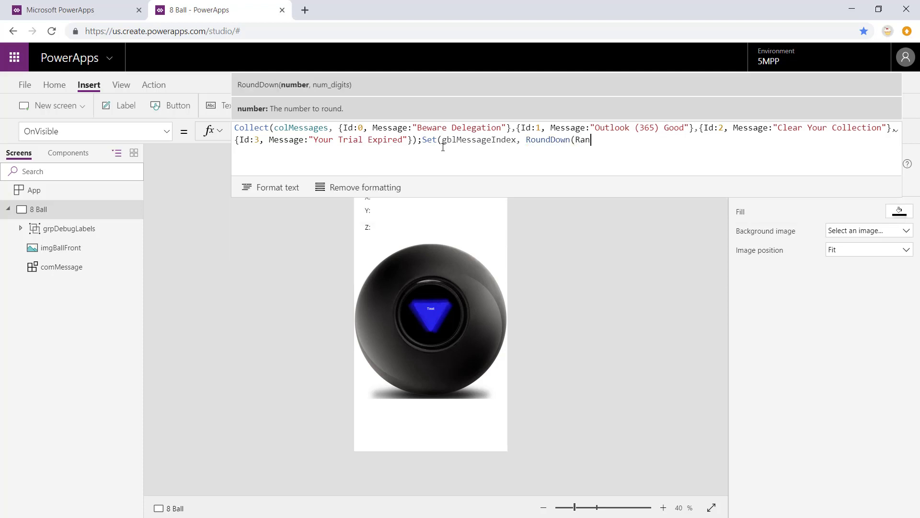
text(d()*CountRows(col)
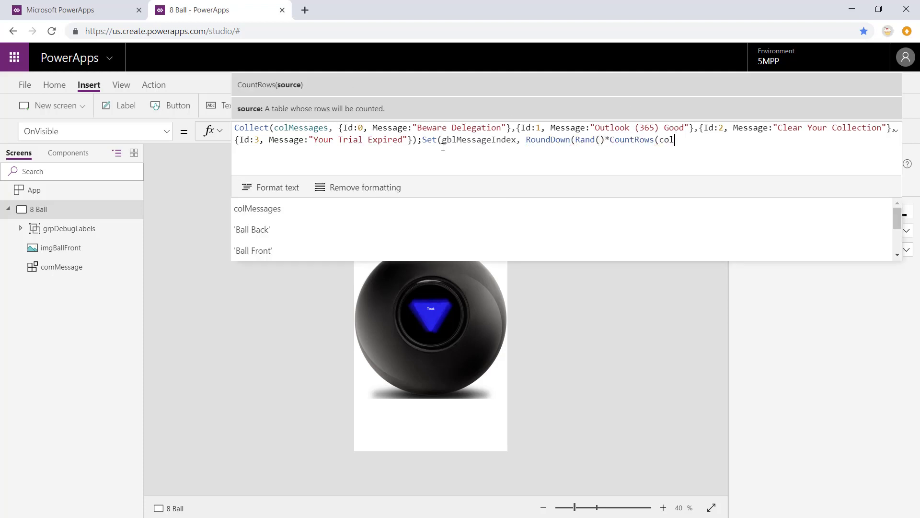
text(Messages),)
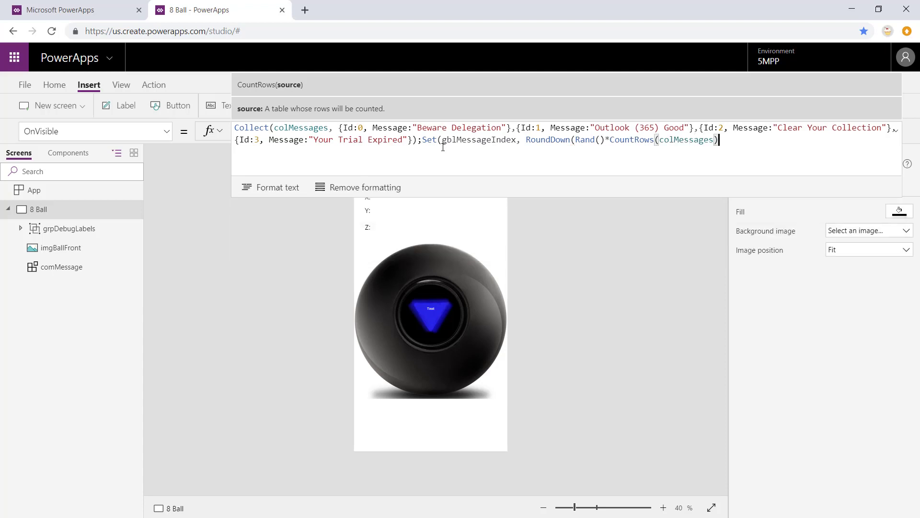
text(0)))
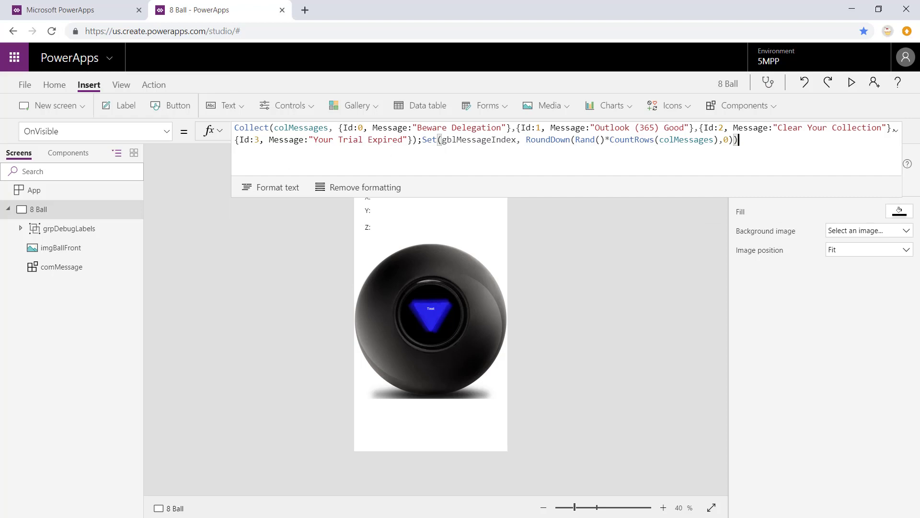
Step: Set comMessage's Message property to LookUp(colMessages, Id=gblMessageIndex).Message
click(50, 271)
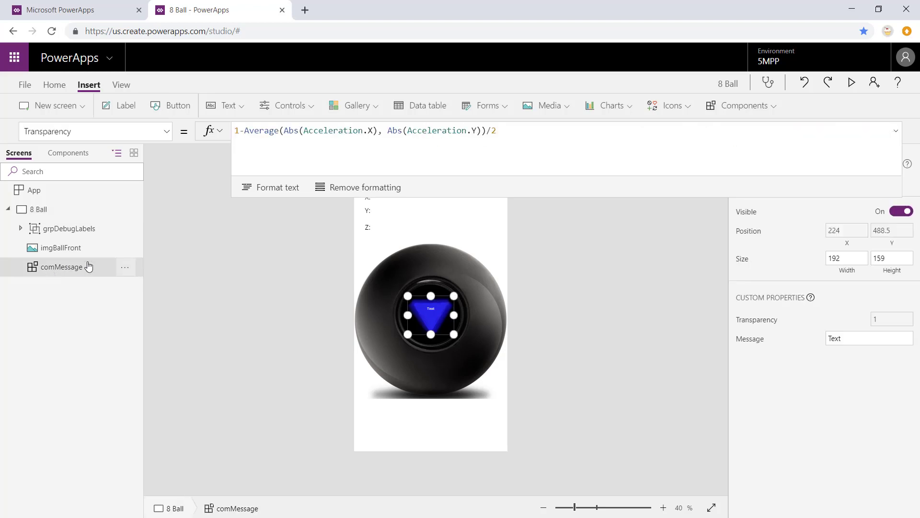
click(166, 131)
click(72, 206)
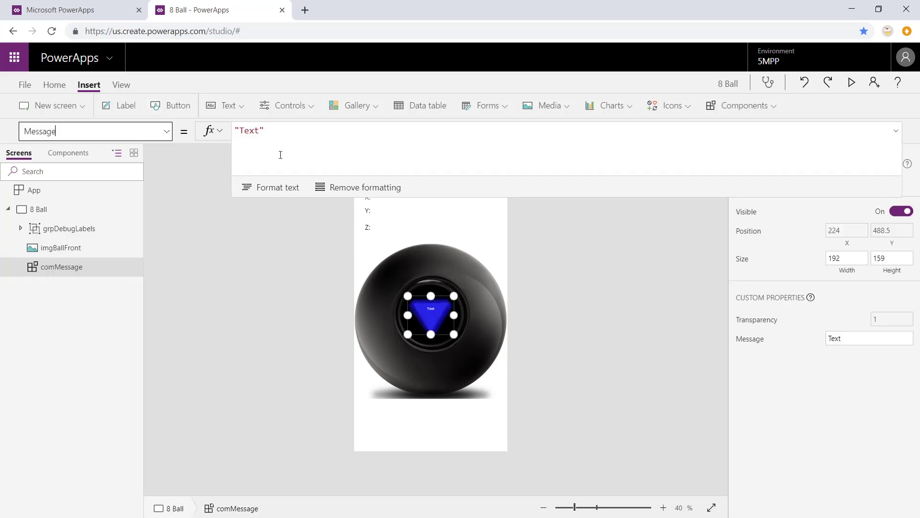
text(LookUp()
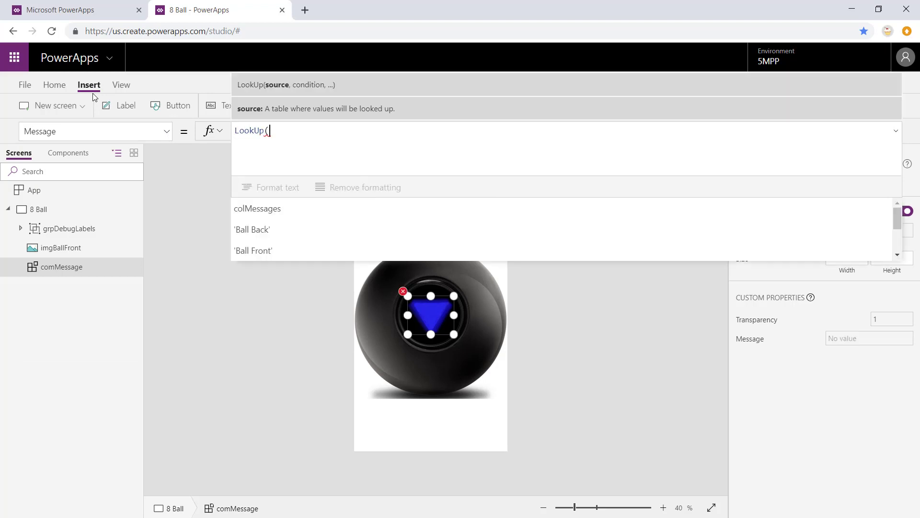
text(colMessa)
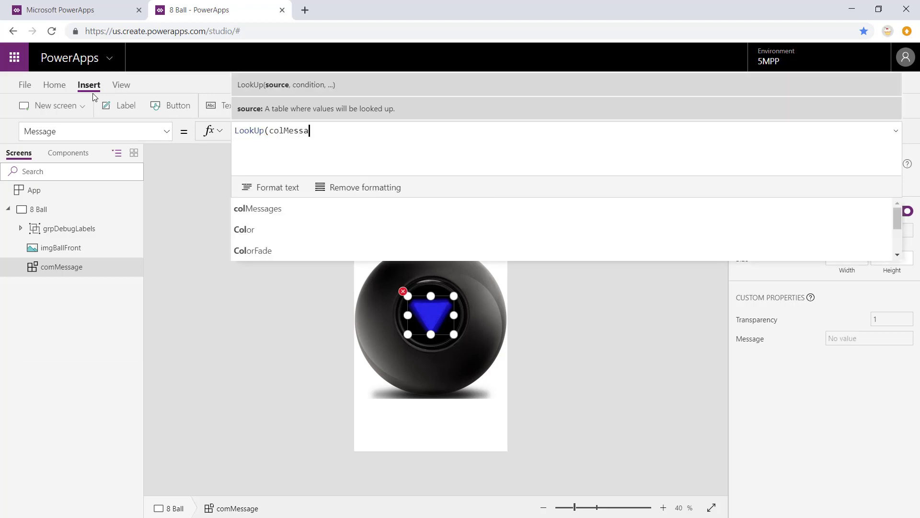
text(ges, Id=g)
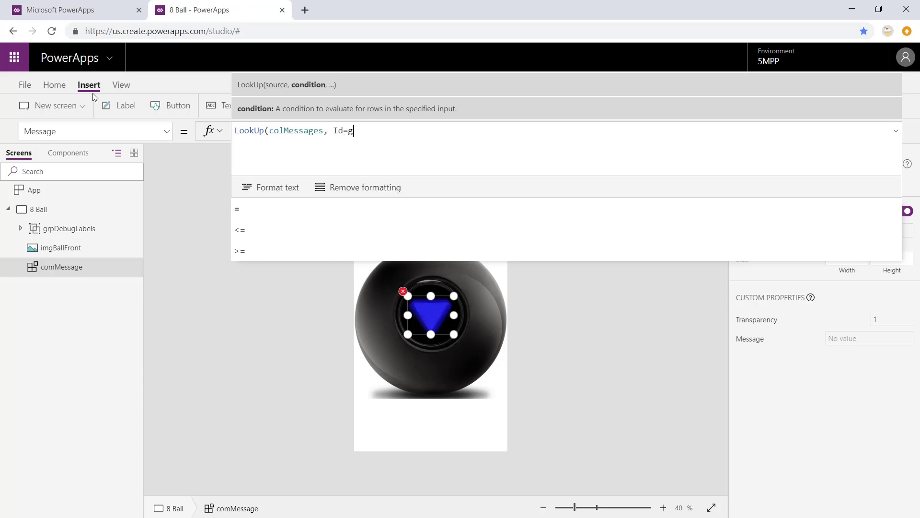
text(bl)
key(Tab)
text(.Message)
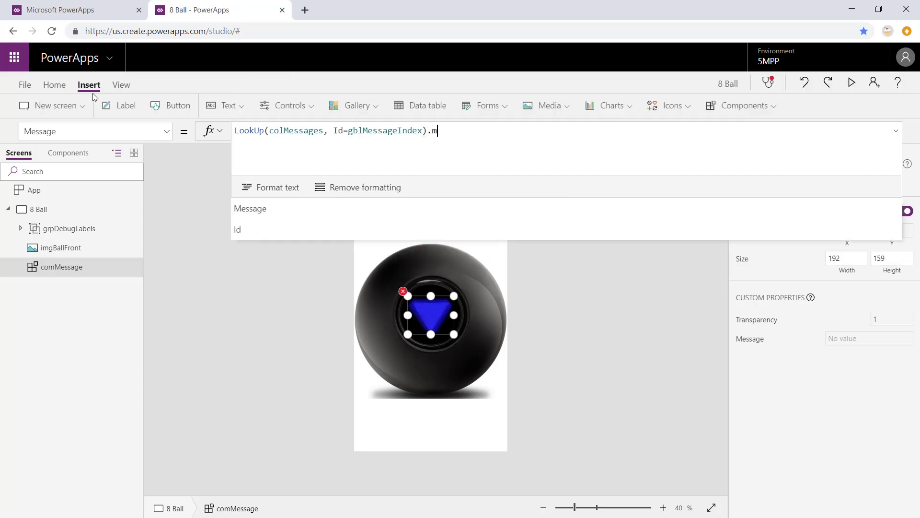
click(200, 226)
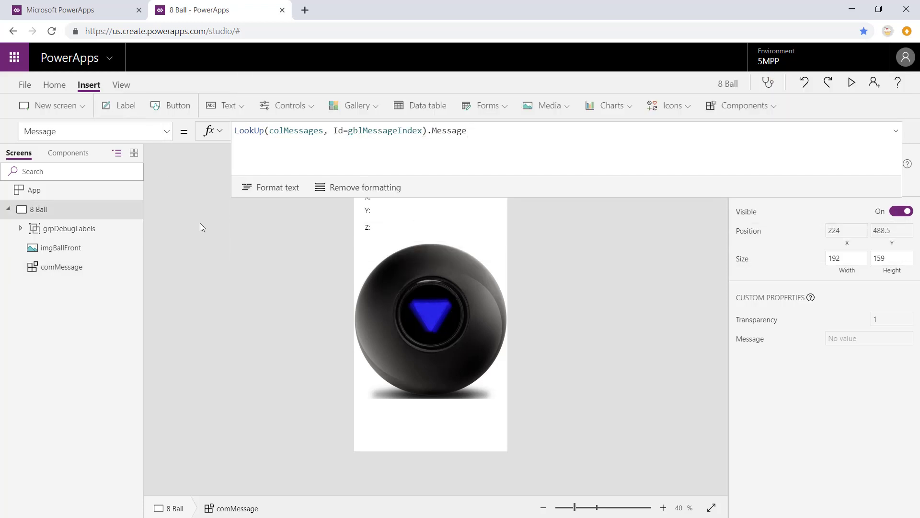
Step: Replace imgBallFront's OnSelect value with the Set(gblMessageIndex, ...) formula copied from the 8 Ball screen's OnVisible
click(61, 247)
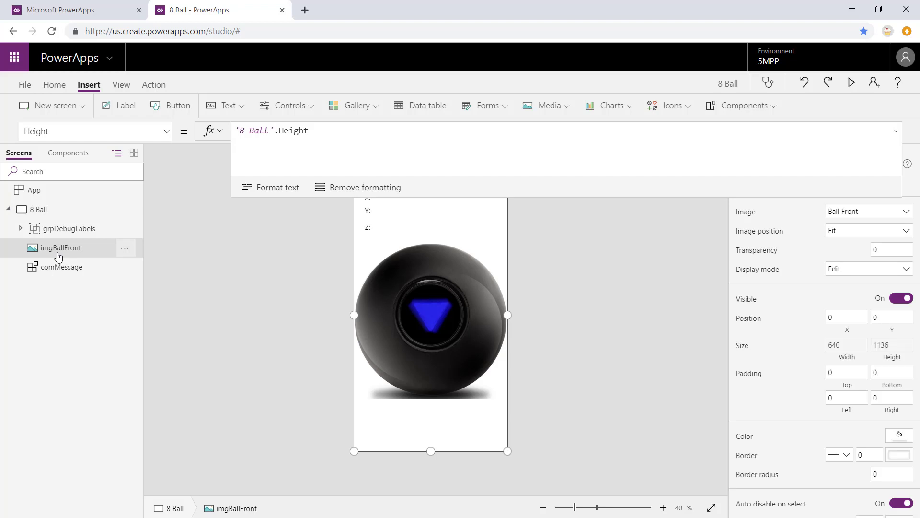
click(172, 133)
scroll(113, 314, down, 3)
scroll(103, 300, up, 4)
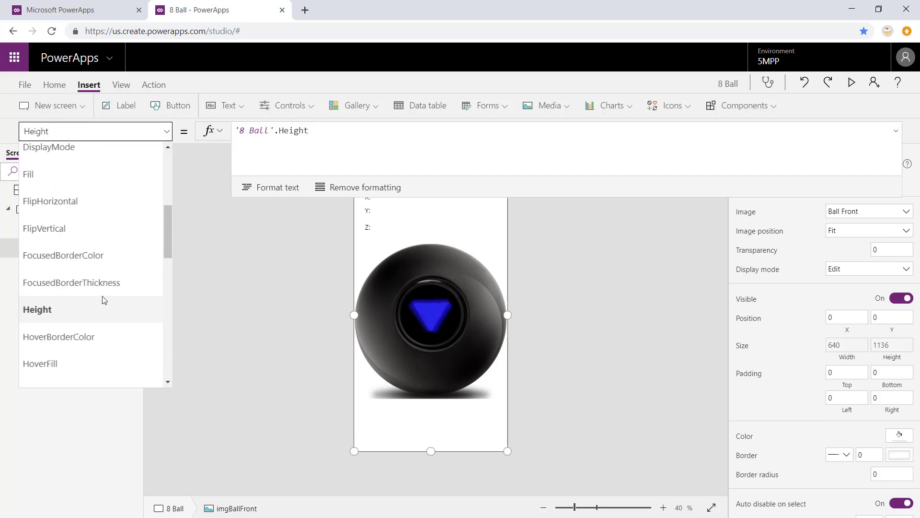
scroll(92, 305, down, 1)
scroll(91, 304, down, 4)
click(103, 305)
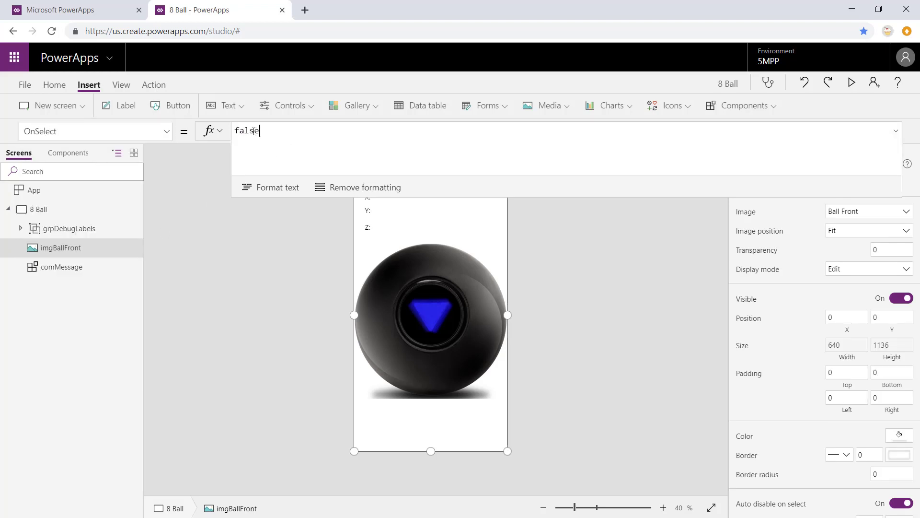
click(45, 210)
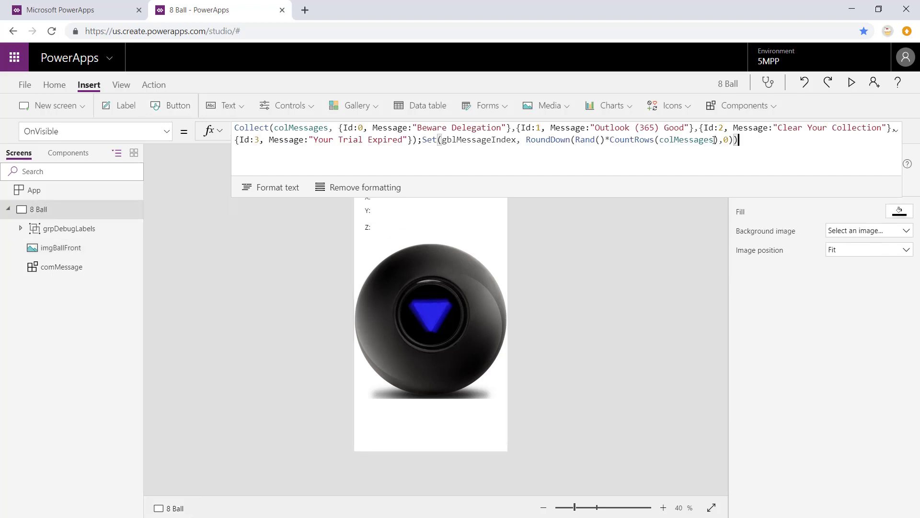
drag(739, 140, 425, 144)
key(ctrl+c)
click(65, 248)
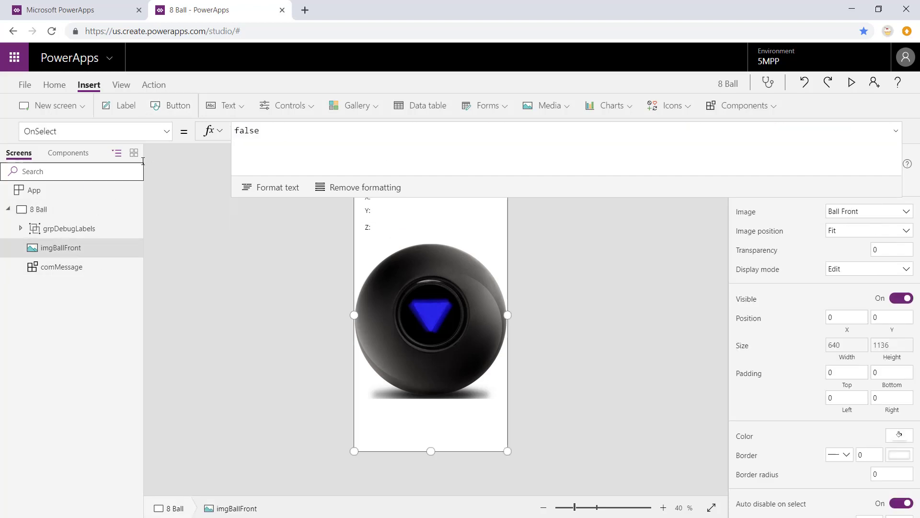
key(ctrl+v)
click(209, 263)
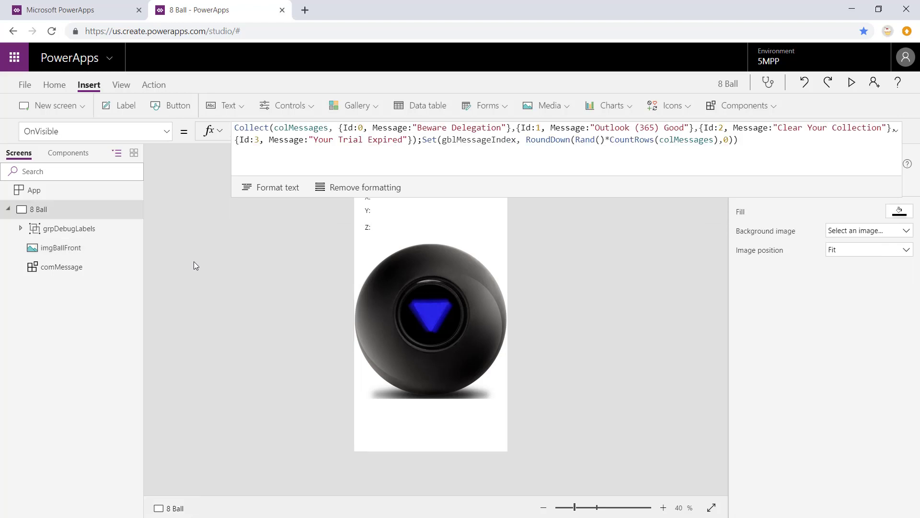
Step: Save the 8 Ball app with its random message formulas and publish this version
key(ctrl+s)
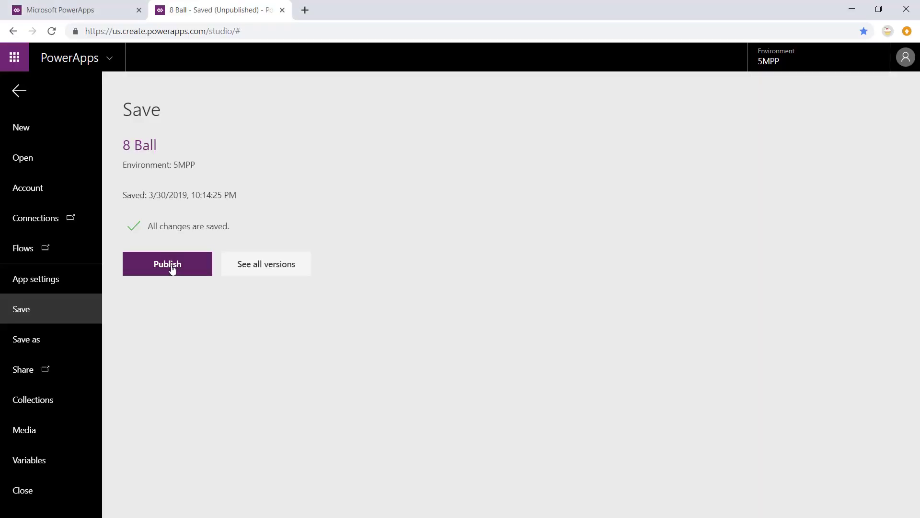
click(173, 270)
click(479, 354)
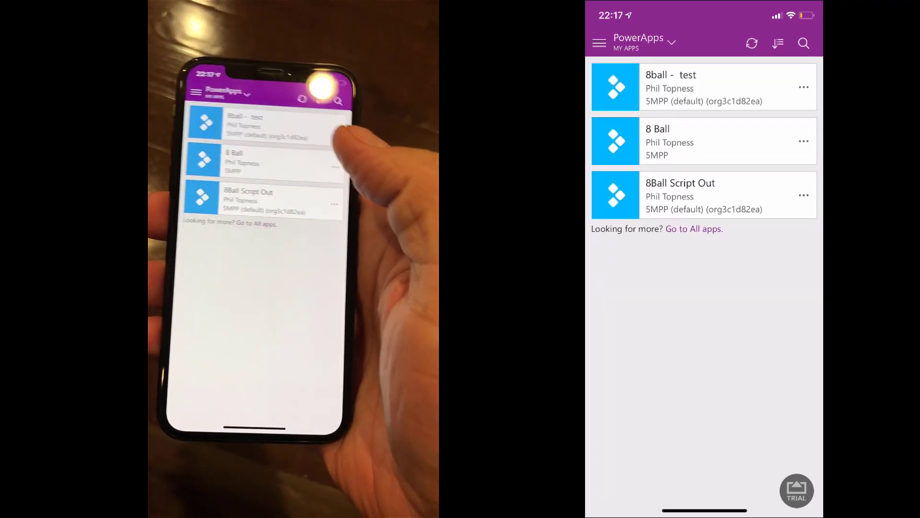
Step: Open the 8 Ball app in PowerApps on the phone and tap the ball twice to test drawing random messages
click(249, 144)
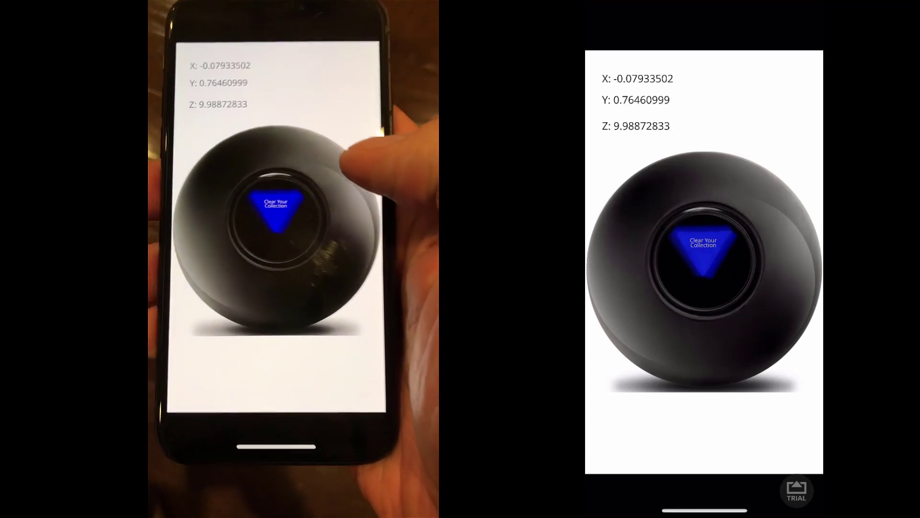
click(331, 197)
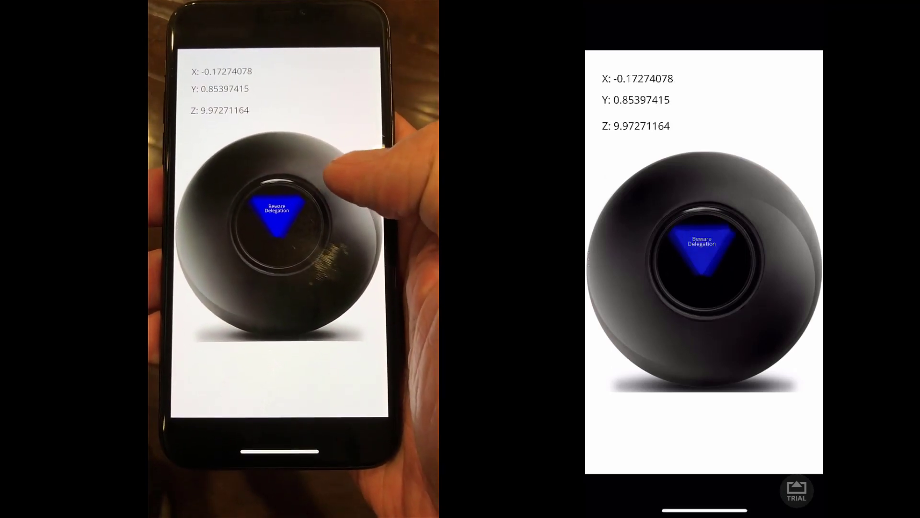
click(326, 201)
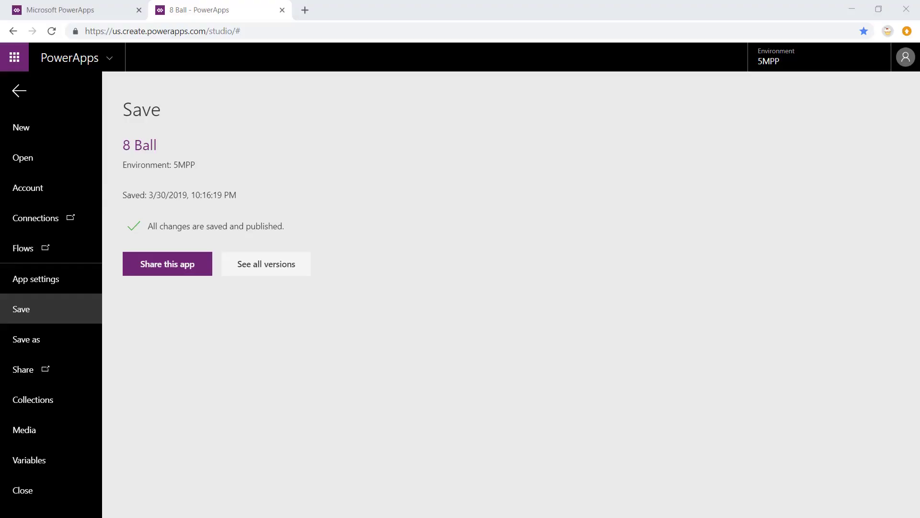
Step: Insert an image named imgBallBack on the 8 Ball screen and stretch it over the whole 640 × 1136 screen
click(21, 93)
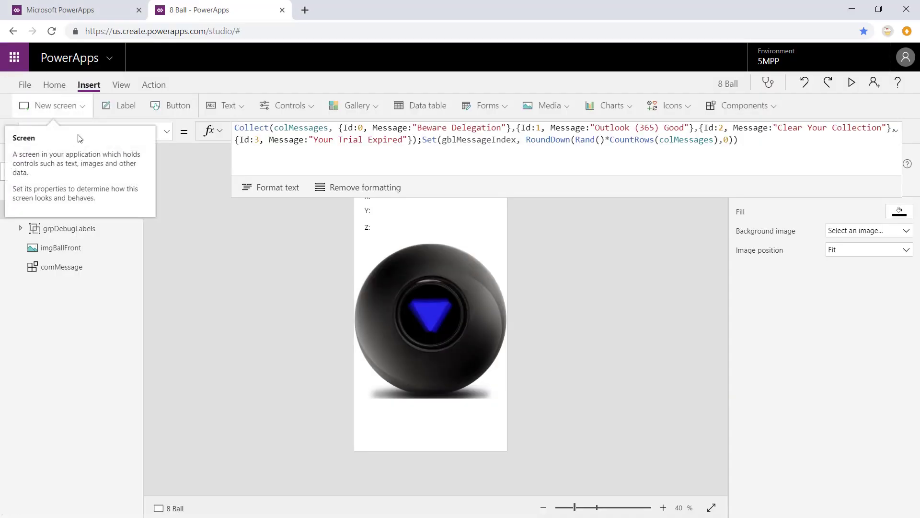
click(547, 106)
click(541, 126)
double_click(62, 231)
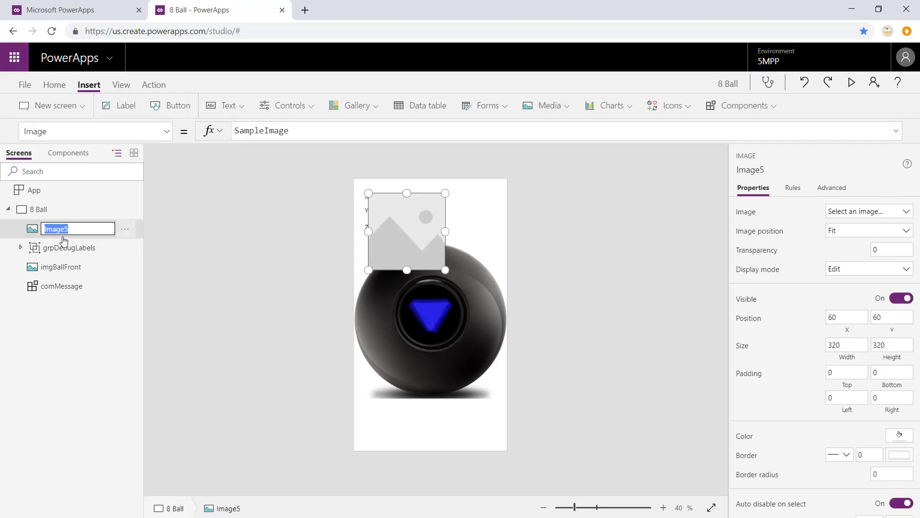
key(Return)
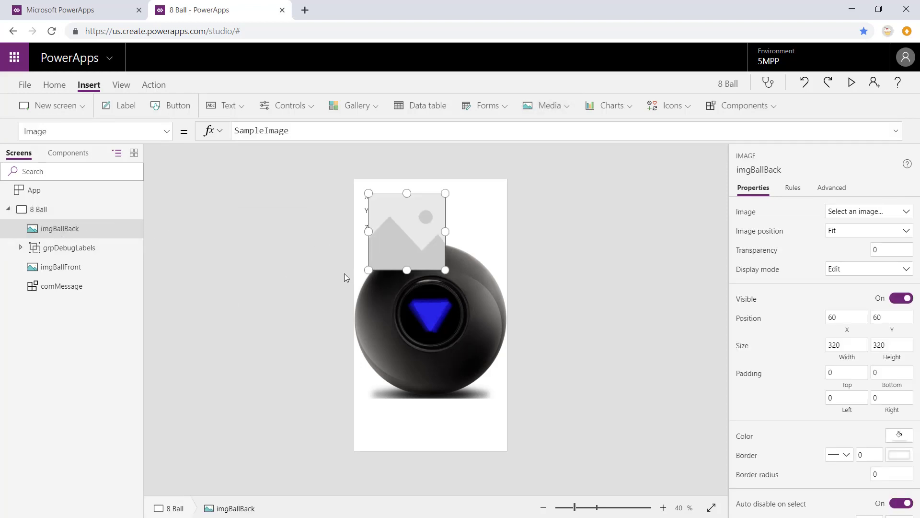
drag(401, 242, 388, 228)
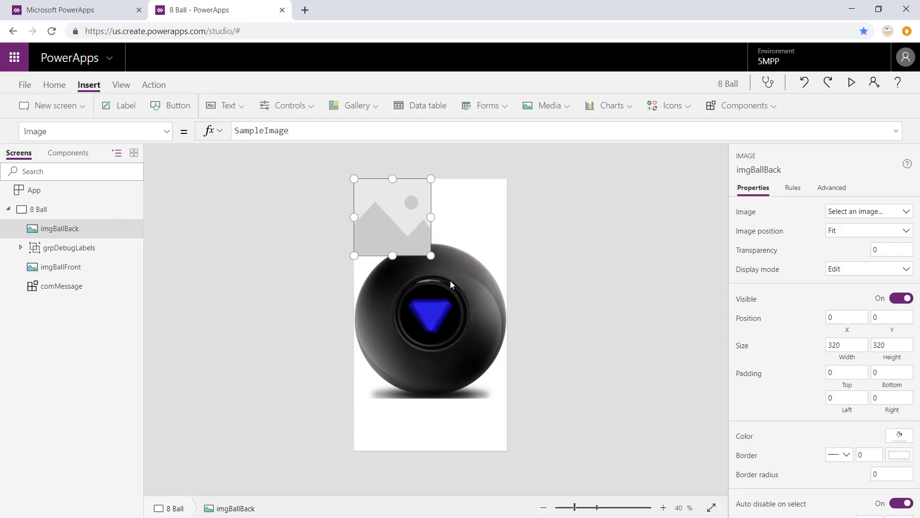
drag(430, 255, 509, 449)
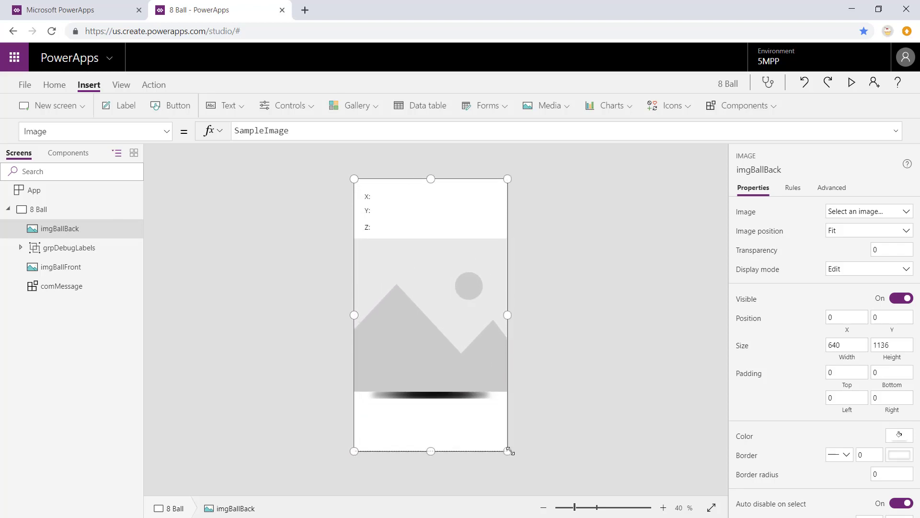
Step: Set imgBallBack's Width property to '8 Ball'.Width
click(163, 135)
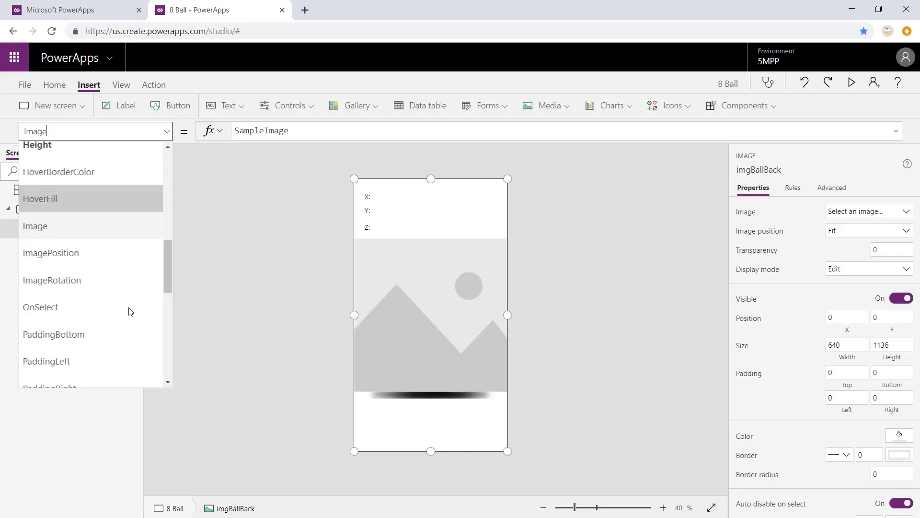
scroll(127, 309, down, 5)
click(107, 316)
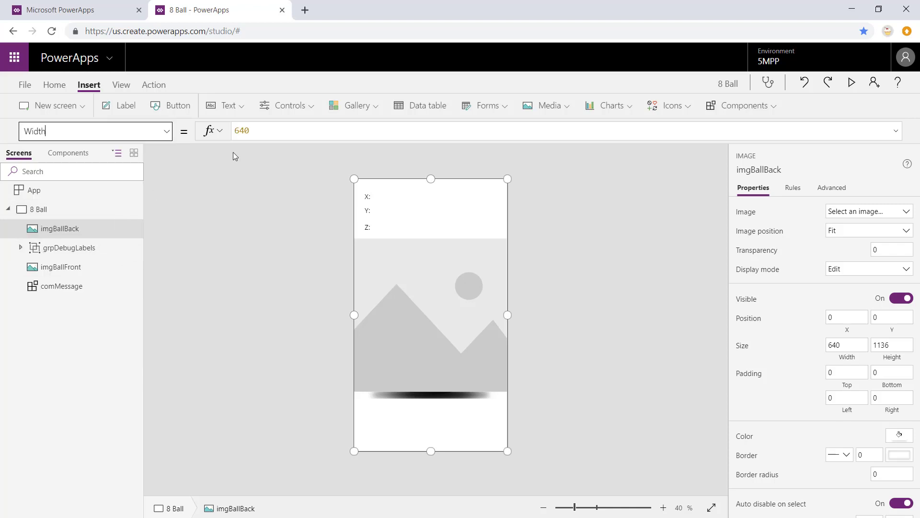
text('8)
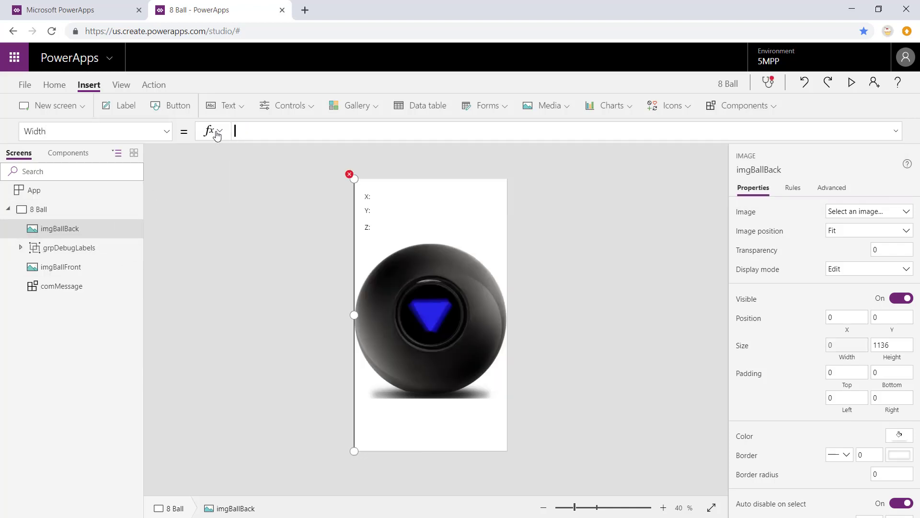
click(251, 151)
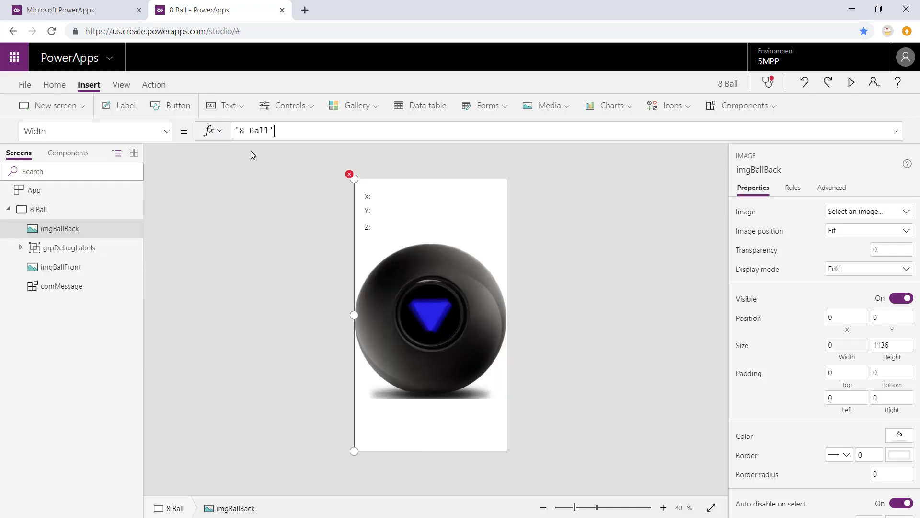
text(.Width)
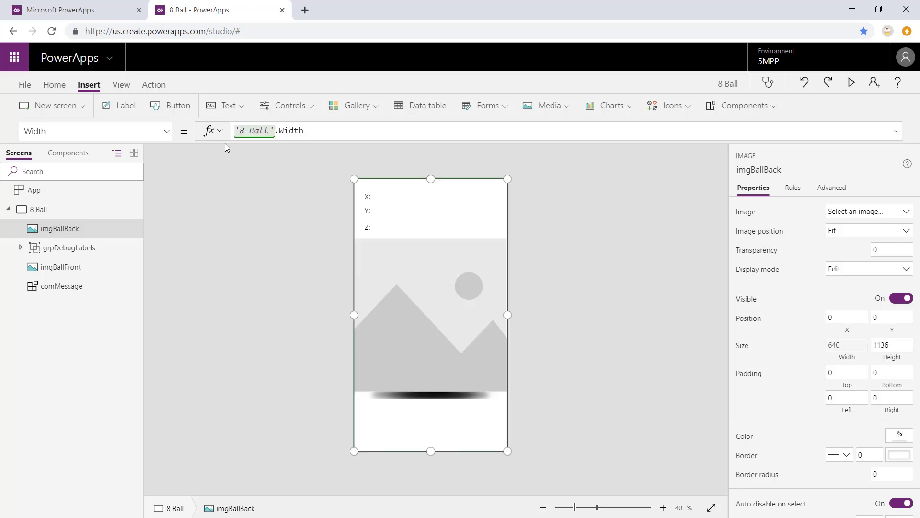
Step: Set imgBallBack's Height property to '8 Ball'.Height and assign it the Ball Back image
click(167, 131)
scroll(105, 230, up, 8)
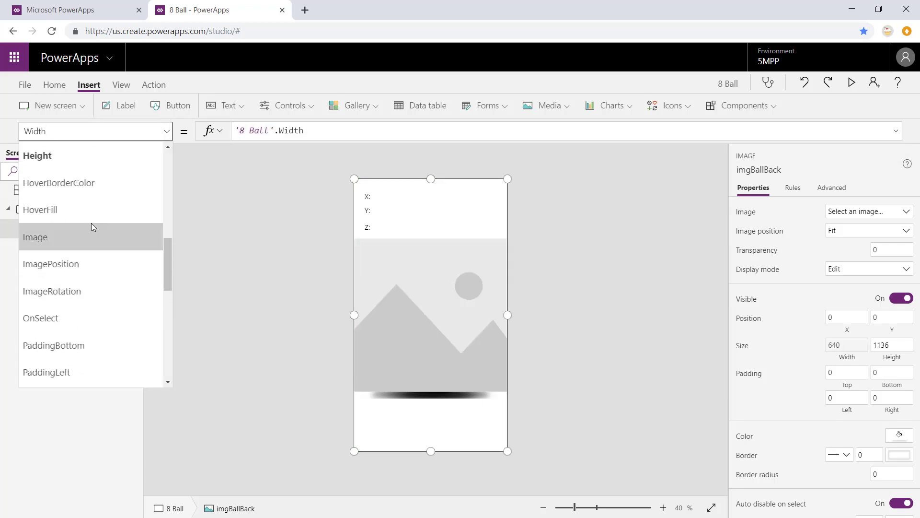
click(90, 160)
text(')
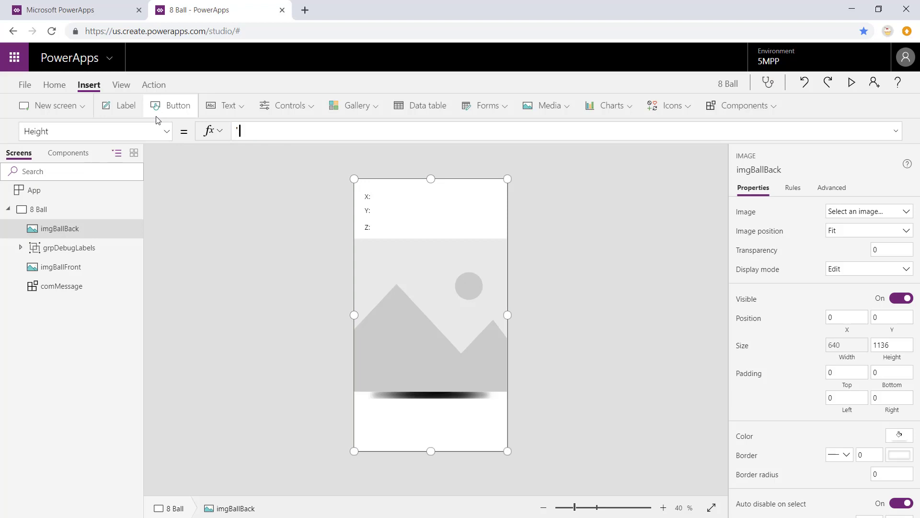
text(8)
click(247, 150)
text(.he)
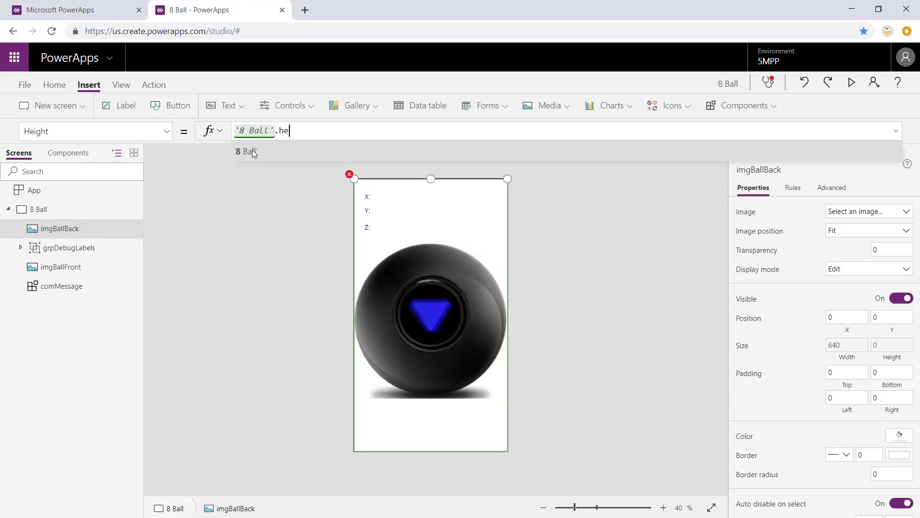
text(ight)
click(862, 212)
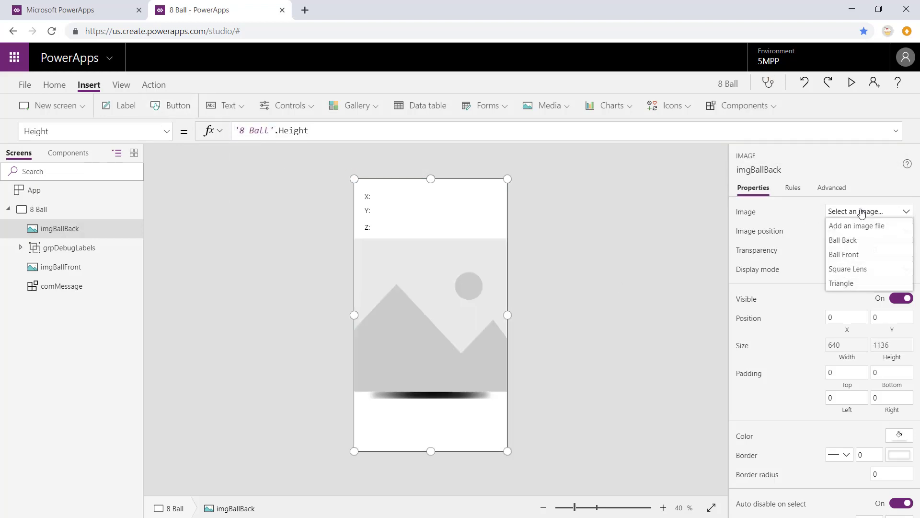
click(854, 241)
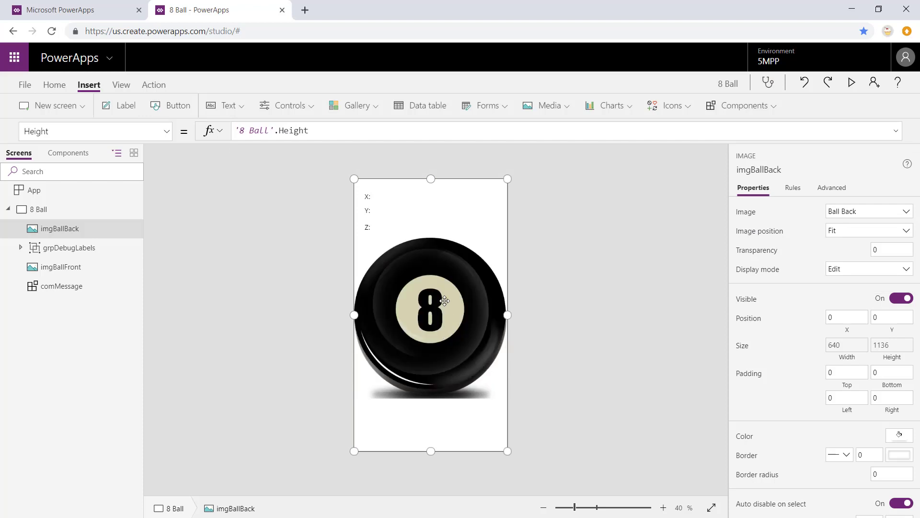
Step: Set imgBallBack's Visible property to Acceleration.Z < 0
click(166, 131)
scroll(115, 268, down, 3)
scroll(110, 281, down, 5)
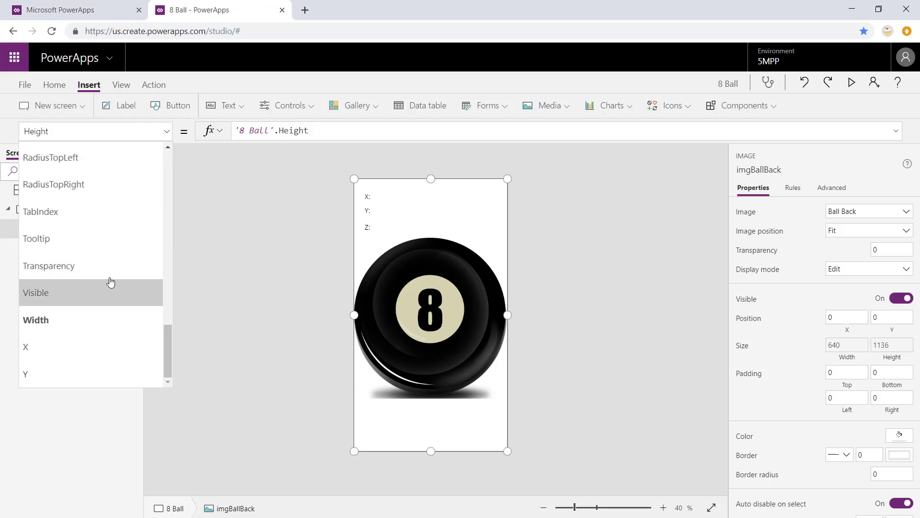
click(110, 290)
text(a)
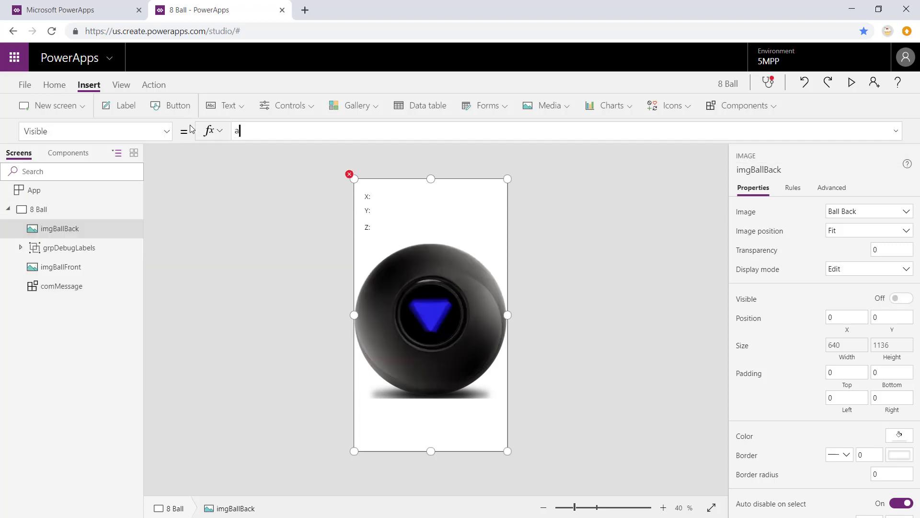
text(cceleration.Z < 0)
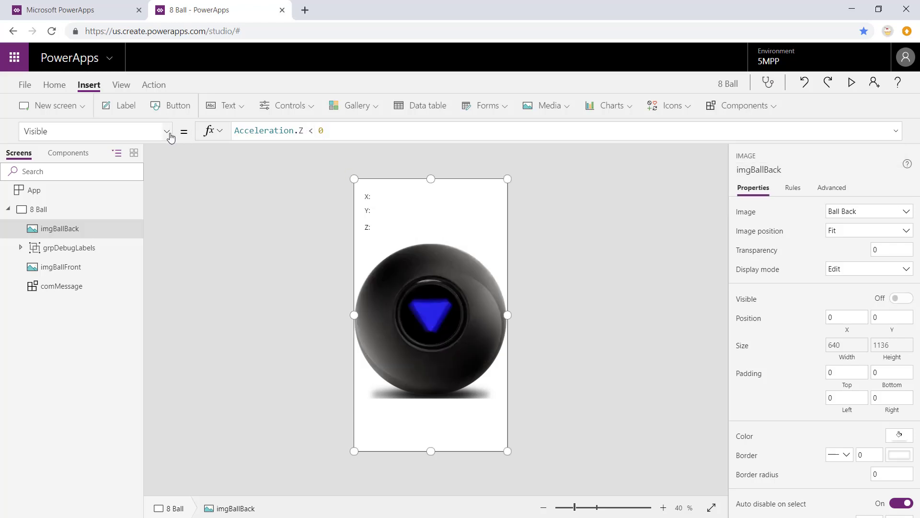
Step: Move the Set(gblMessageIndex, RoundDown(Rand()*CountRows(colMessages),0)) formula from imgBallFront's OnSelect to imgBallBack's OnSelect
click(170, 137)
scroll(111, 226, up, 4)
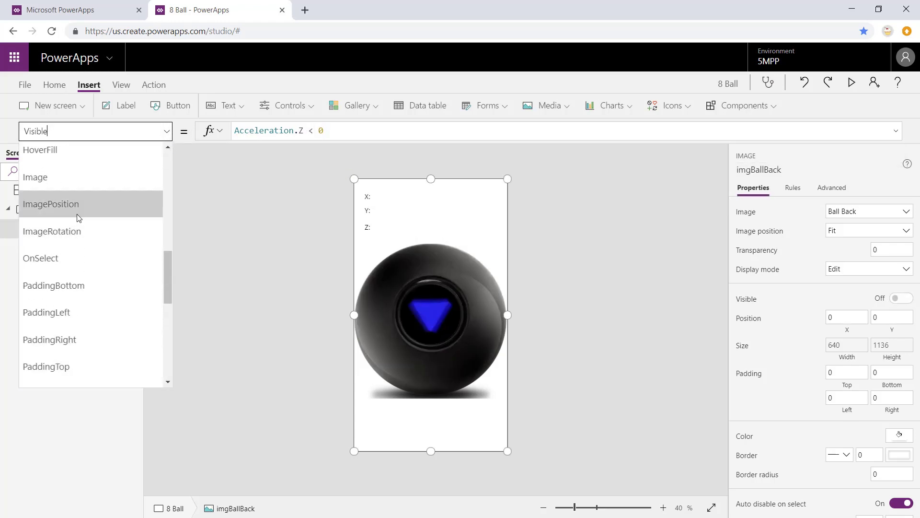
scroll(77, 225, up, 1)
click(68, 286)
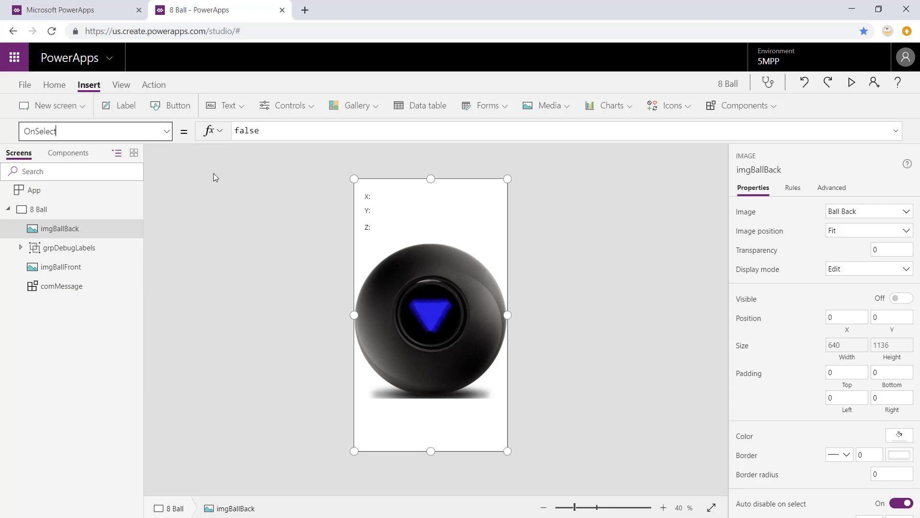
click(66, 271)
drag(550, 137, 214, 117)
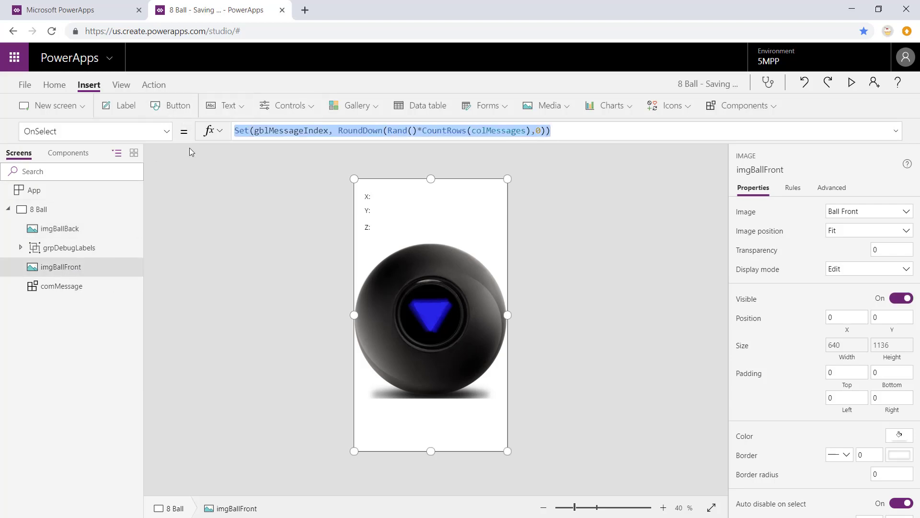
key(ctrl+x)
click(74, 235)
drag(291, 136, 211, 131)
key(ctrl+v)
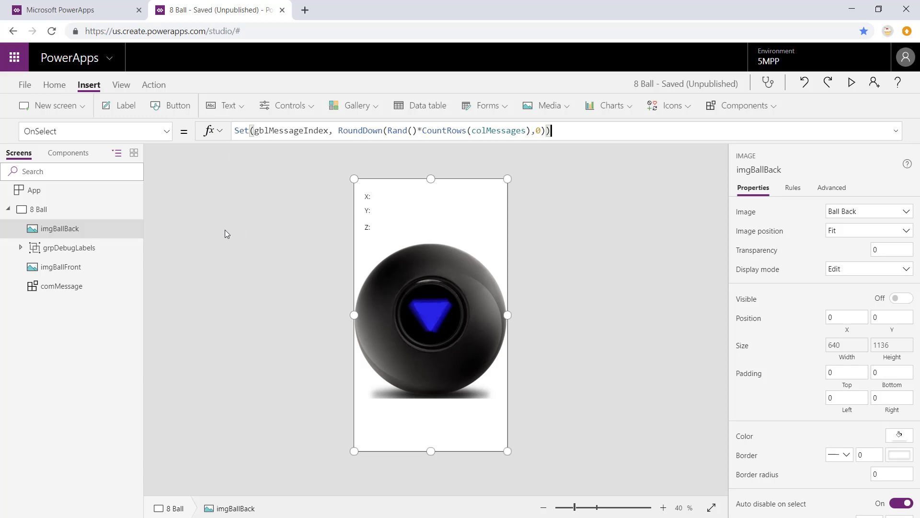
Step: Hide the grpDebugLabels group by turning off its visibility
click(72, 253)
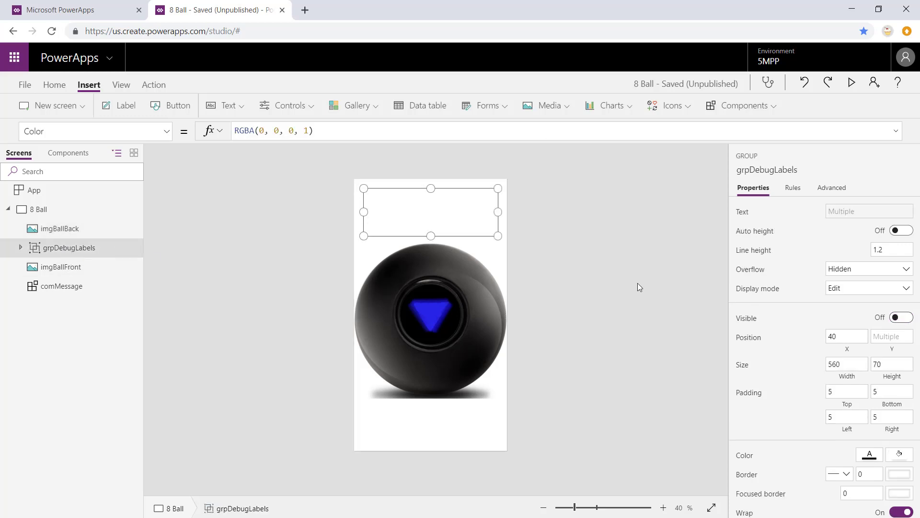
Step: Save the 8 Ball app with the new back image and publish this version
click(21, 86)
click(155, 217)
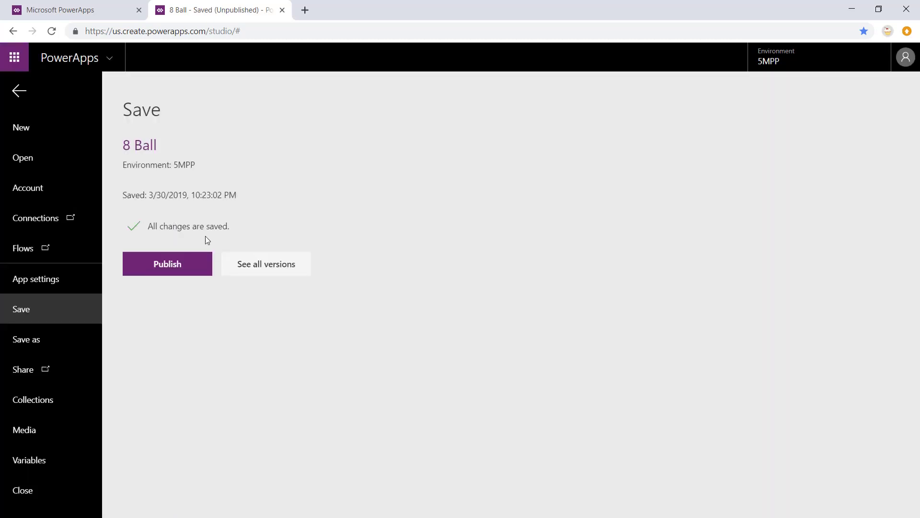
click(168, 271)
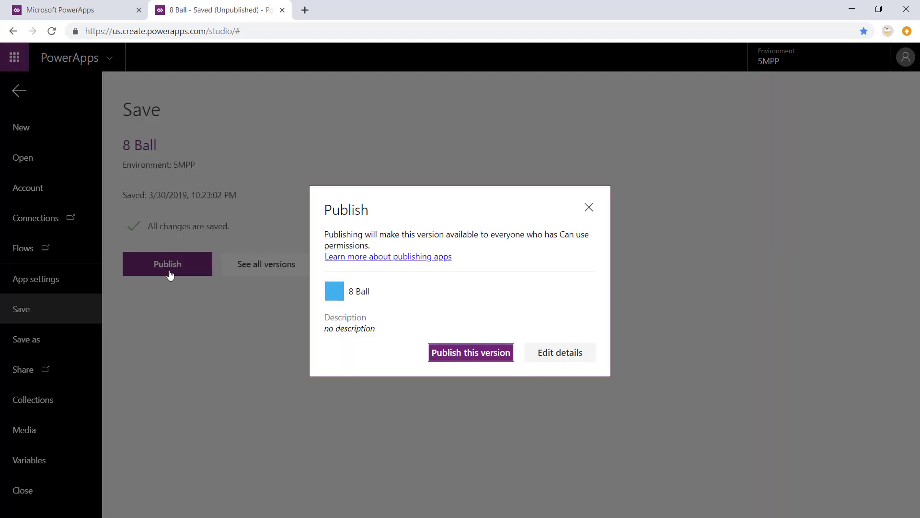
click(479, 353)
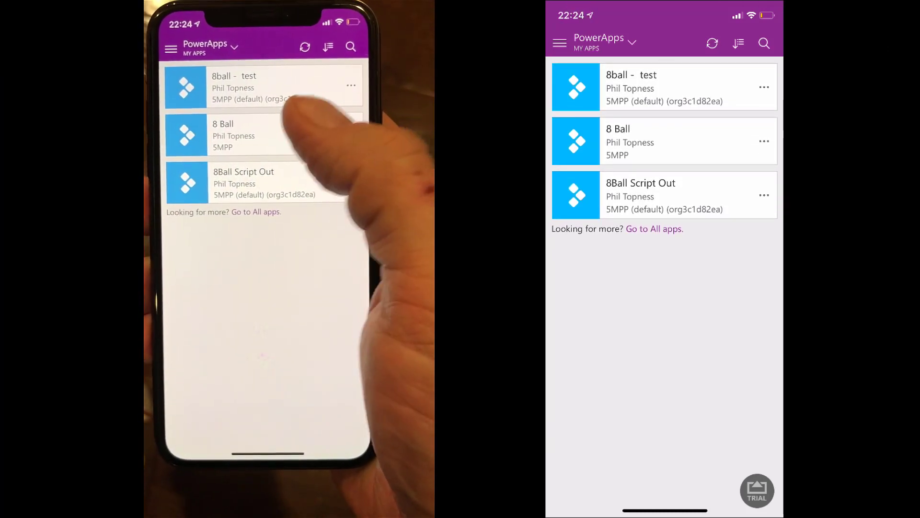
Step: Open the newly published 8 Ball app in PowerApps on the phone
click(623, 141)
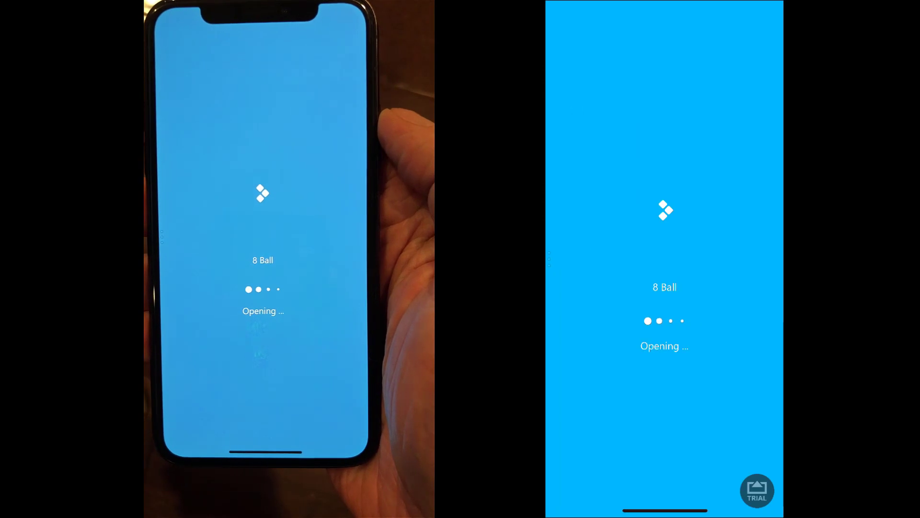